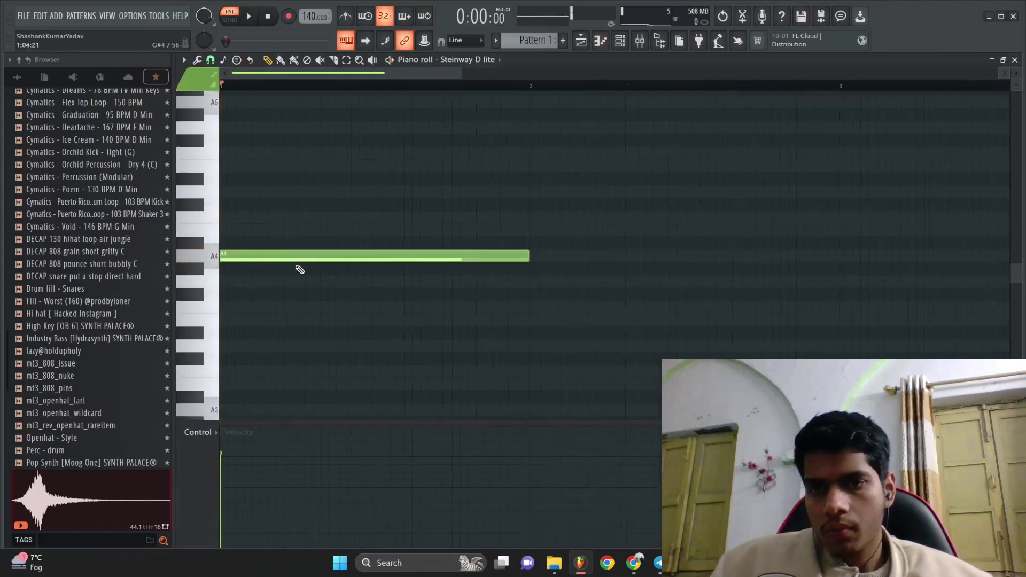
Add F5, A5 and C6 notes above the A4 in bar 1, starting on steps 1, 5 and 7, and audition them.
{"action": "scroll", "coordinate": [301, 261], "scroll_direction": "up", "scroll_amount": 2}
{"action": "key", "text": "space"}
{"action": "key", "text": "space"}
{"action": "left_click_drag", "start_coordinate": [298, 232], "coordinate": [151, 236]}
{"action": "key", "text": "space"}
{"action": "key", "text": "space"}
{"action": "left_click_drag", "start_coordinate": [290, 191], "coordinate": [275, 174]}
{"action": "key", "text": "space"}
{"action": "left_click", "coordinate": [299, 139]}
{"action": "key", "text": "space"}
{"action": "key", "text": "space"}
{"action": "key", "text": "space"}
Set the project tempo to 148 BPM and play back the pattern.
{"action": "left_click_drag", "start_coordinate": [314, 17], "coordinate": [314, 7]}
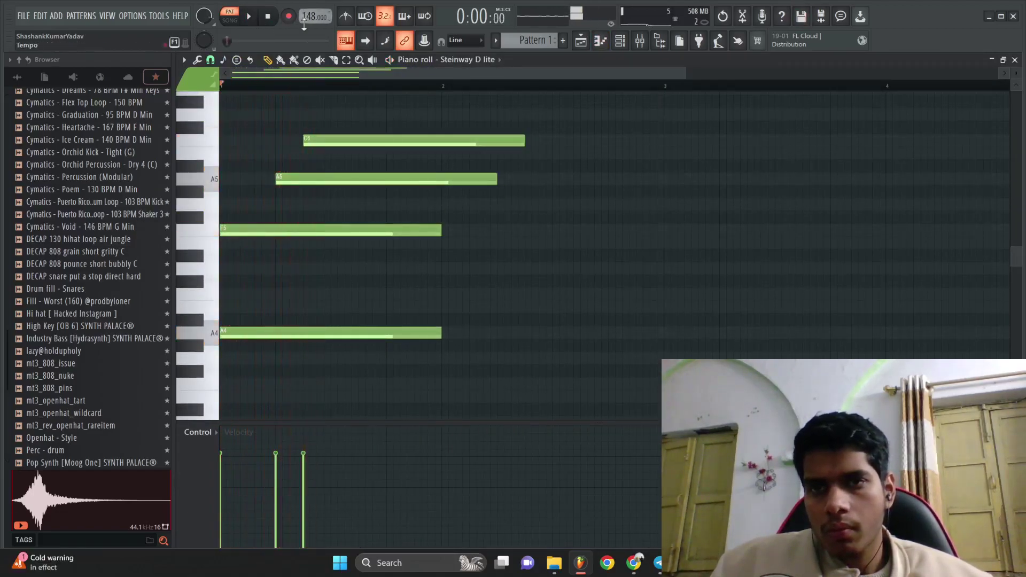
{"action": "key", "text": "space"}
{"action": "scroll", "coordinate": [371, 117], "scroll_direction": "up", "scroll_amount": 2}
{"action": "scroll", "coordinate": [406, 224], "scroll_direction": "down", "scroll_amount": 4}
{"action": "key", "text": "space"}
Add G#4 and E5 notes at the start of bar 2, plus A4 and F5 notes on its step 5.
{"action": "left_click_drag", "start_coordinate": [360, 365], "coordinate": [330, 321]}
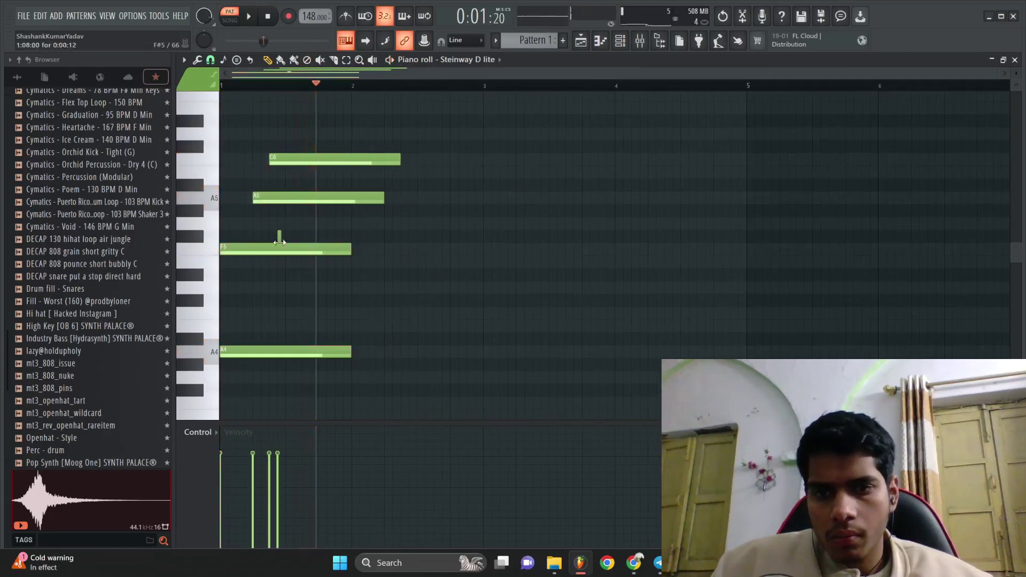
{"action": "mouse_move", "coordinate": [357, 384]}
{"action": "left_mouse_down"}
{"action": "mouse_move", "coordinate": [280, 251]}
{"action": "mouse_move", "coordinate": [412, 254]}
{"action": "mouse_move", "coordinate": [403, 265]}
{"action": "mouse_move", "coordinate": [427, 260]}
{"action": "mouse_move", "coordinate": [427, 246]}
{"action": "left_mouse_up"}
{"action": "key", "text": "space"}
{"action": "key", "text": "space"}
{"action": "left_click", "coordinate": [431, 337]}
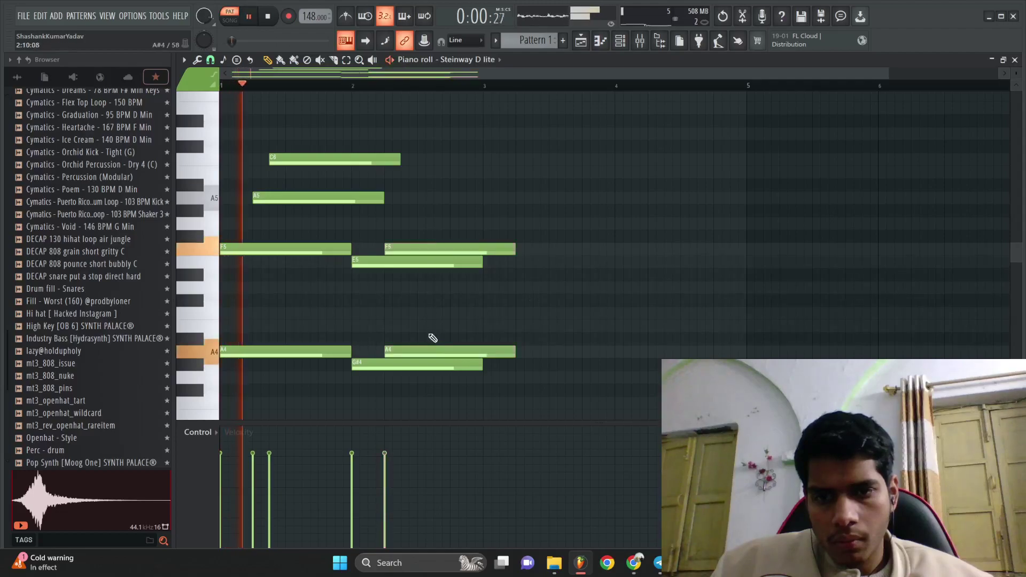
Lower bar 2's G#4 note to G4 and delete the offset A4 note in that bar.
{"action": "scroll", "coordinate": [443, 334], "scroll_direction": "down", "scroll_amount": 1}
{"action": "left_click_drag", "start_coordinate": [390, 377], "coordinate": [391, 378]}
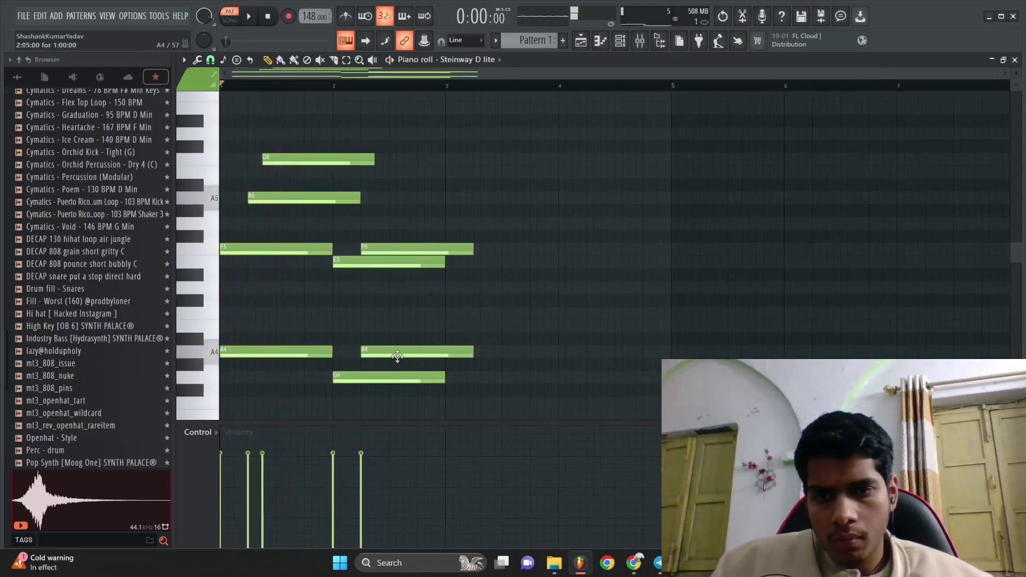
{"action": "right_click", "coordinate": [396, 355]}
{"action": "key", "text": "space"}
{"action": "scroll", "coordinate": [408, 305], "scroll_direction": "up", "scroll_amount": 1}
{"action": "left_click_drag", "start_coordinate": [469, 379], "coordinate": [470, 334]}
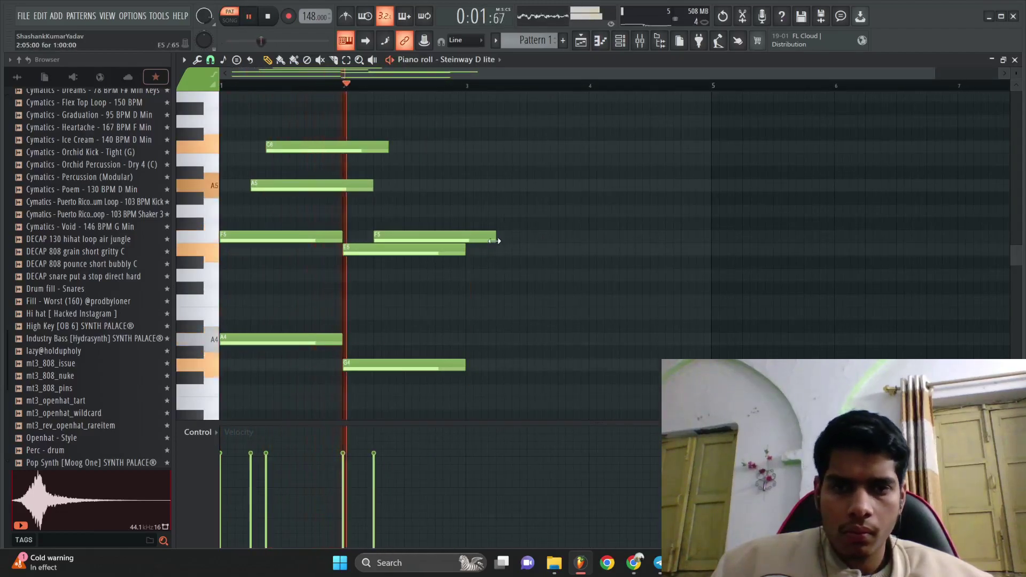
Shorten the second F5 note to end with bar 2, and duplicate the two-bar phrase into bars 3 and 4.
{"action": "left_click_drag", "start_coordinate": [495, 236], "coordinate": [467, 237]}
{"action": "scroll", "coordinate": [469, 237], "scroll_direction": "up", "scroll_amount": 2}
{"action": "key", "text": "ctrl+b"}
{"action": "scroll", "coordinate": [497, 236], "scroll_direction": "down", "scroll_amount": 3}
{"action": "key", "text": "space"}
{"action": "scroll", "coordinate": [529, 278], "scroll_direction": "down", "scroll_amount": 1}
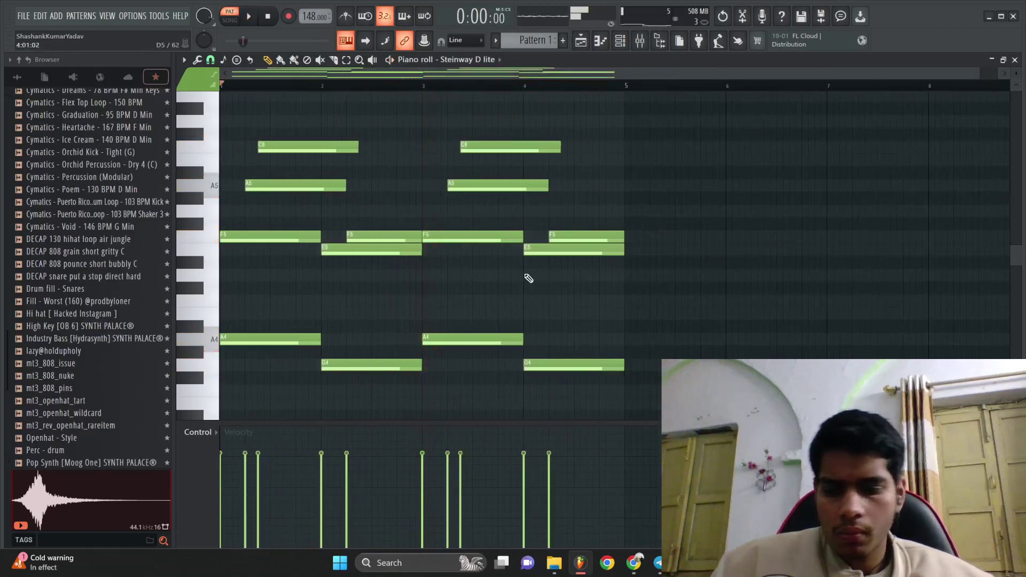
{"action": "key", "text": "super"}
{"action": "key", "text": "super"}
{"action": "key", "text": "space"}
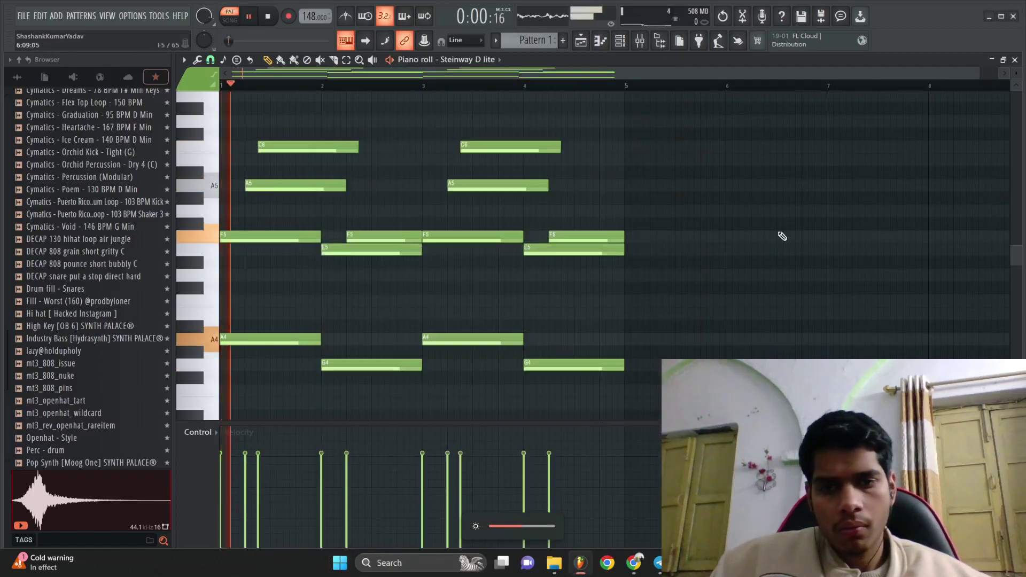
Add low A3 and E4 notes in bar 1, starting on steps 1 and 7.
{"action": "scroll", "coordinate": [500, 302], "scroll_direction": "up", "scroll_amount": 2}
{"action": "scroll", "coordinate": [500, 303], "scroll_direction": "down", "scroll_amount": 4}
{"action": "key", "text": "space"}
{"action": "left_click", "coordinate": [225, 340]}
{"action": "left_click_drag", "start_coordinate": [245, 278], "coordinate": [252, 246]}
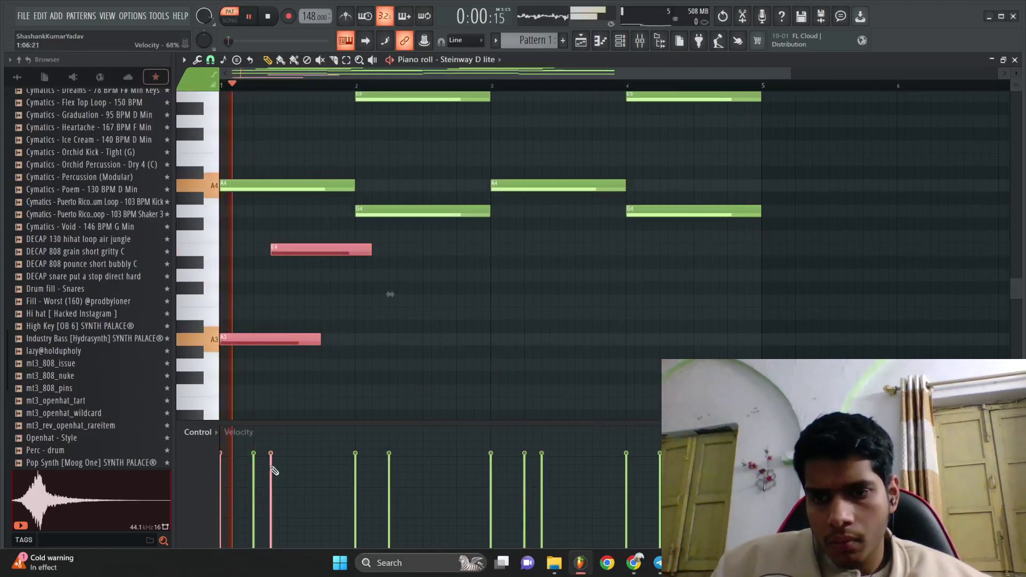
Add a D4 note on step 13 of bar 1 and a shorter C4 note in the second half of bar 2.
{"action": "left_click", "coordinate": [343, 276]}
{"action": "key", "text": "space"}
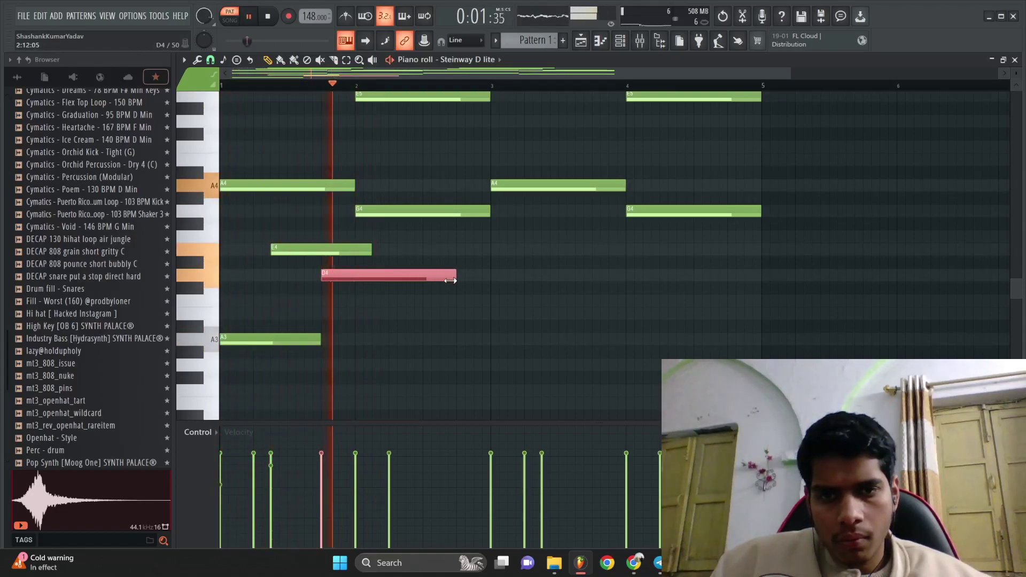
{"action": "left_click", "coordinate": [425, 301]}
{"action": "left_click_drag", "start_coordinate": [558, 302], "coordinate": [475, 304]}
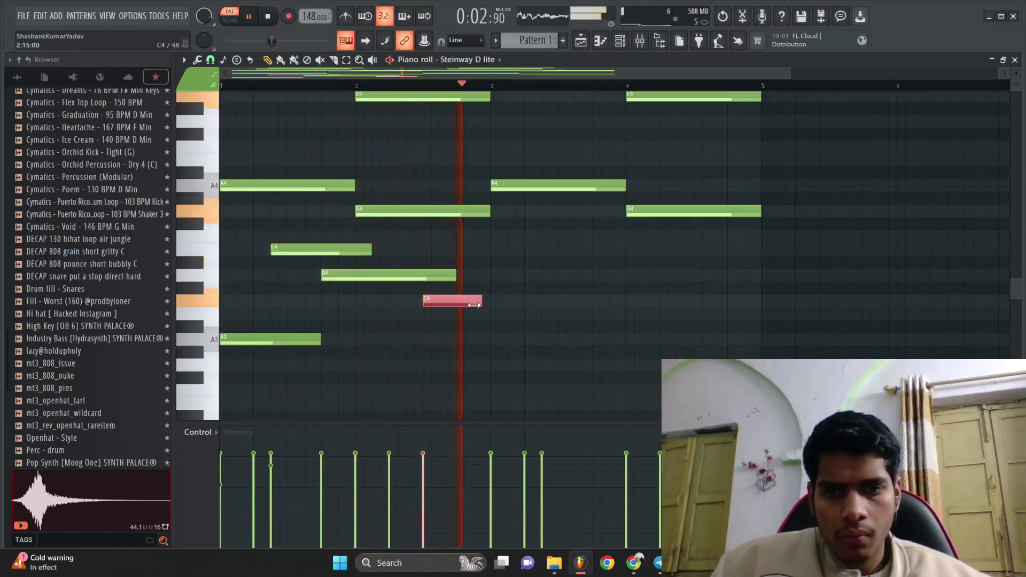
Taper the velocities of the low notes downward from A3 to C4.
{"action": "left_click_drag", "start_coordinate": [497, 370], "coordinate": [170, 282]}
{"action": "scroll", "coordinate": [453, 493], "scroll_direction": "right", "scroll_amount": 4}
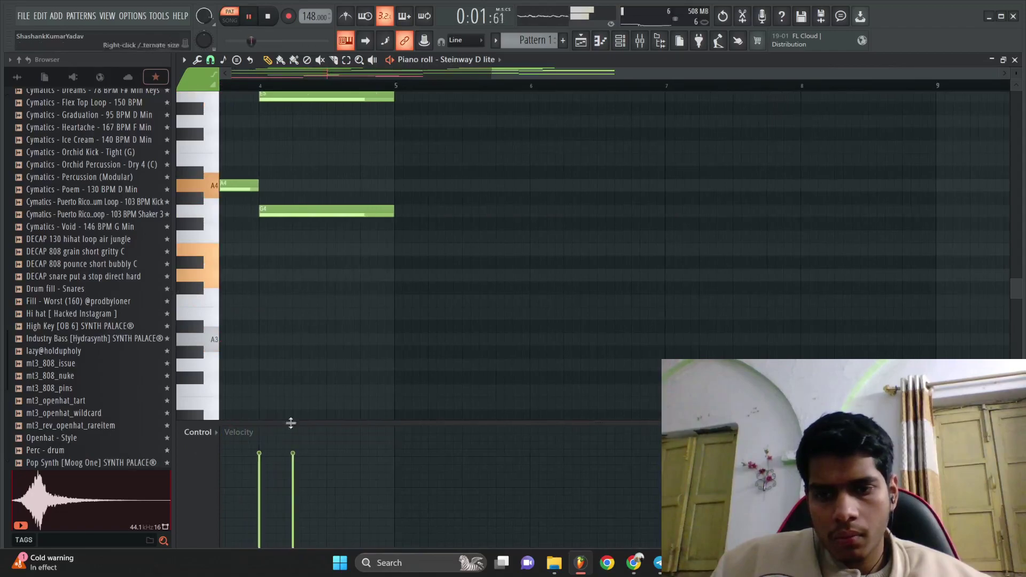
{"action": "right_click", "coordinate": [431, 463], "text": "ctrl"}
{"action": "left_click_drag", "start_coordinate": [496, 488], "coordinate": [215, 462]}
{"action": "key", "text": "space"}
Duplicate the low A3, D4 and C4 notes into bars 3 and 4.
{"action": "scroll", "coordinate": [460, 353], "scroll_direction": "down", "scroll_amount": 3}
{"action": "left_click_drag", "start_coordinate": [477, 397], "coordinate": [160, 342]}
{"action": "key", "text": "ctrl+b"}
{"action": "left_click", "coordinate": [428, 325], "text": "ctrl"}
{"action": "scroll", "coordinate": [431, 327], "scroll_direction": "up", "scroll_amount": 3}
{"action": "key", "text": "space"}
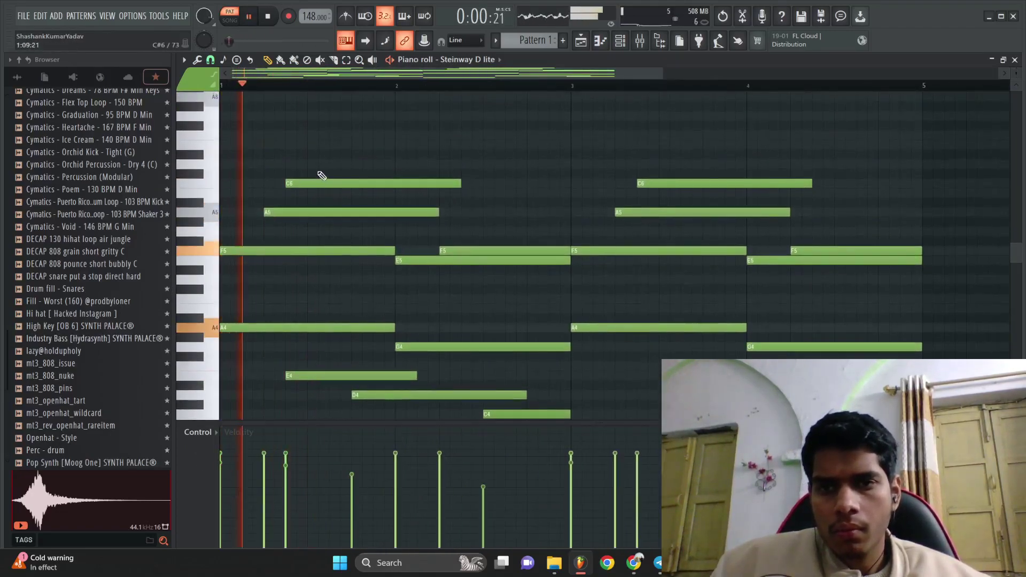
Add melody notes F6, F6, E6 and G6 on steps 9, 11, 13 and 15 of bar 1.
{"action": "left_click", "coordinate": [309, 137]}
{"action": "key", "text": "space"}
{"action": "left_click", "coordinate": [329, 136]}
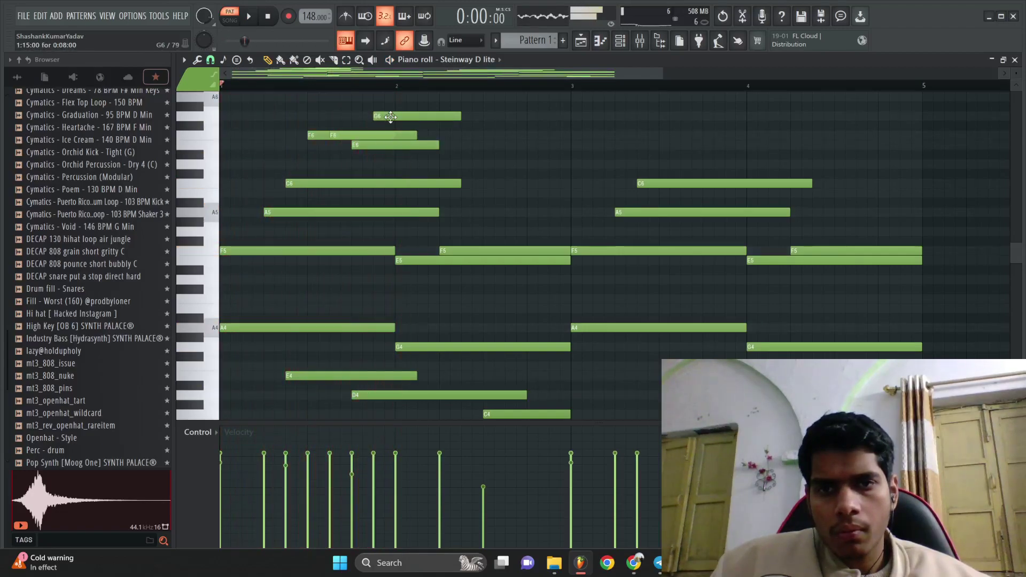
{"action": "key", "text": "space"}
{"action": "key", "text": "space"}
Move the G6 note to step 7 of bar 2, and add C7 and A6 on steps 3 and 5 of that bar.
{"action": "left_click_drag", "start_coordinate": [437, 117], "coordinate": [456, 117]}
{"action": "key", "text": "space"}
{"action": "key", "text": "space"}
{"action": "left_click", "coordinate": [444, 96]}
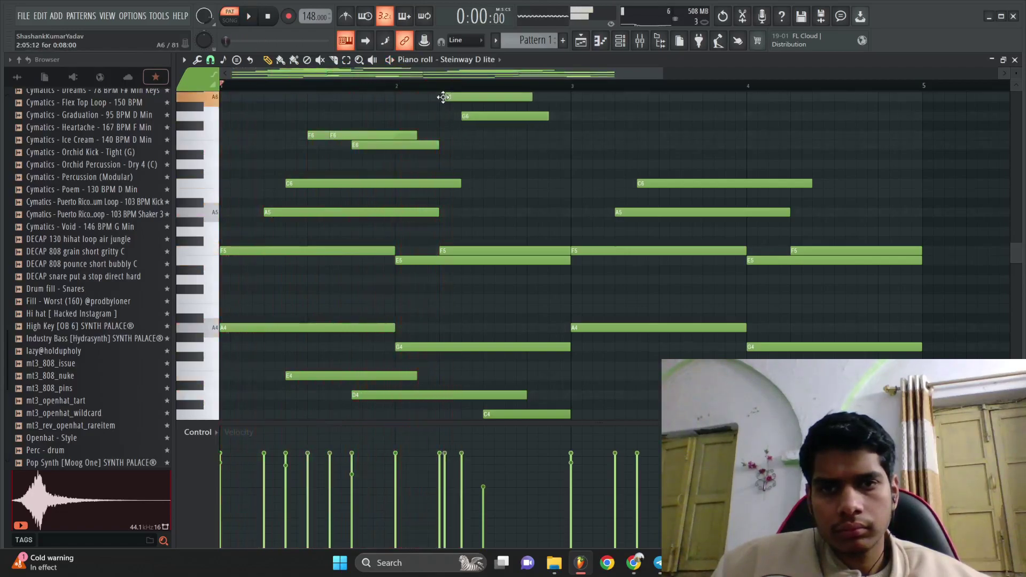
{"action": "scroll", "coordinate": [448, 114], "scroll_direction": "up", "scroll_amount": 1}
{"action": "left_click", "coordinate": [423, 97]}
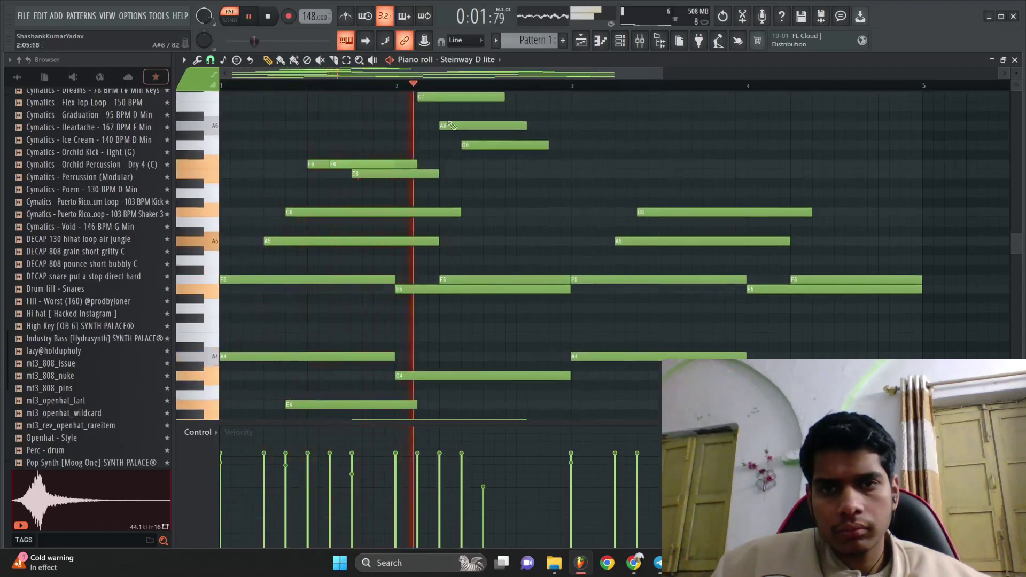
Extend the G6 to the end of bar 2 and add a six-step E6 note on step 11.
{"action": "scroll", "coordinate": [487, 157], "scroll_direction": "down", "scroll_amount": 1}
{"action": "scroll", "coordinate": [489, 160], "scroll_direction": "down", "scroll_amount": 1}
{"action": "key", "text": "space"}
{"action": "left_click_drag", "start_coordinate": [470, 164], "coordinate": [521, 182]}
{"action": "key", "text": "space"}
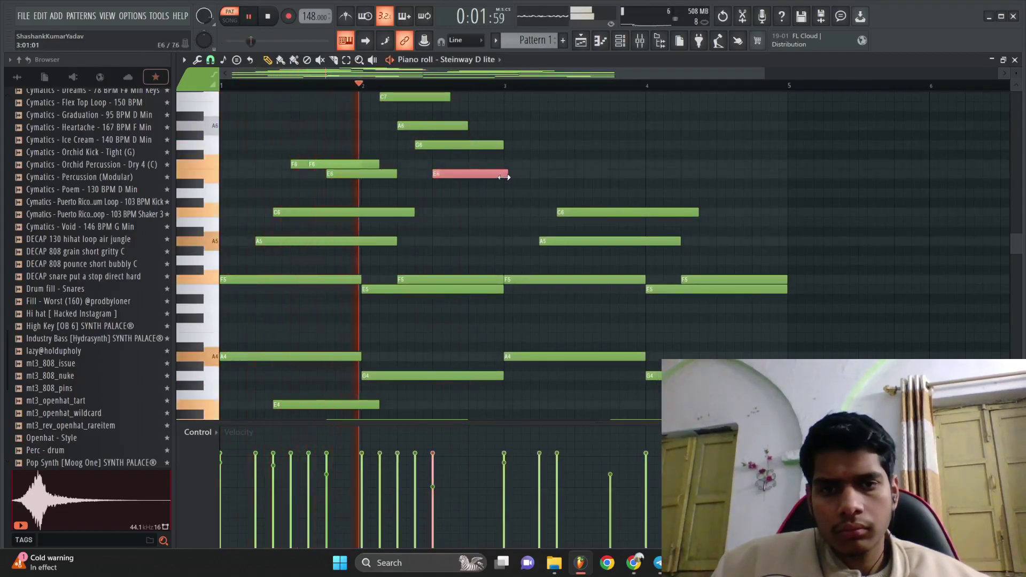
{"action": "right_click", "coordinate": [504, 178], "text": "ctrl"}
{"action": "right_click", "coordinate": [602, 203], "text": "ctrl"}
{"action": "key", "text": "space"}
{"action": "left_click_drag", "start_coordinate": [445, 169], "coordinate": [500, 170]}
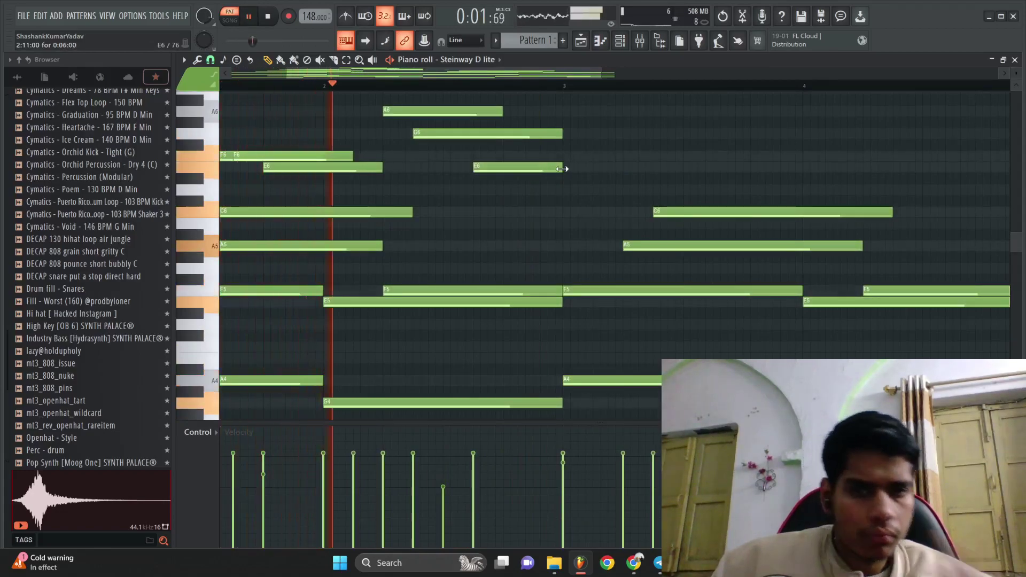
Add an F6 melody note on step 3 of bar 3 and lengthen it to 14 steps.
{"action": "left_click", "coordinate": [595, 156]}
{"action": "scroll", "coordinate": [599, 163], "scroll_direction": "down", "scroll_amount": 2}
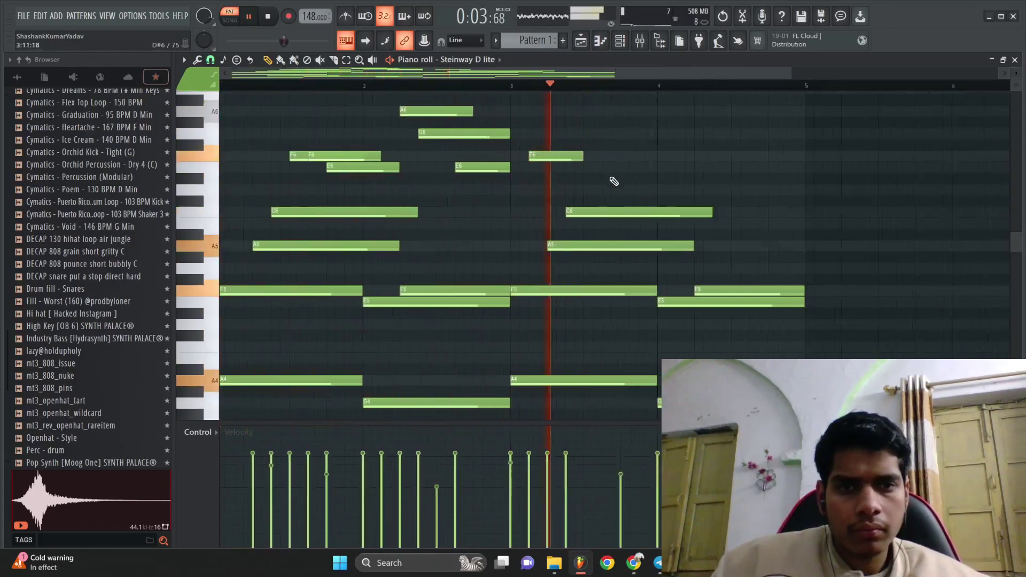
{"action": "left_click_drag", "start_coordinate": [556, 158], "coordinate": [609, 160]}
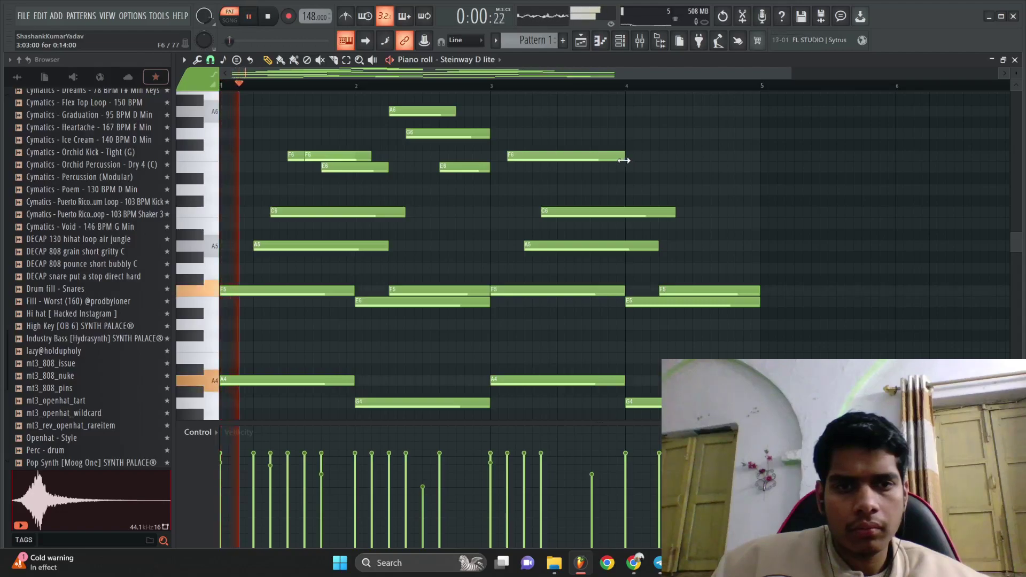
{"action": "key", "text": "space"}
Add 14-step melody notes C7 and B6 on steps 11 and 13 of bar 3.
{"action": "scroll", "coordinate": [550, 151], "scroll_direction": "up", "scroll_amount": 2}
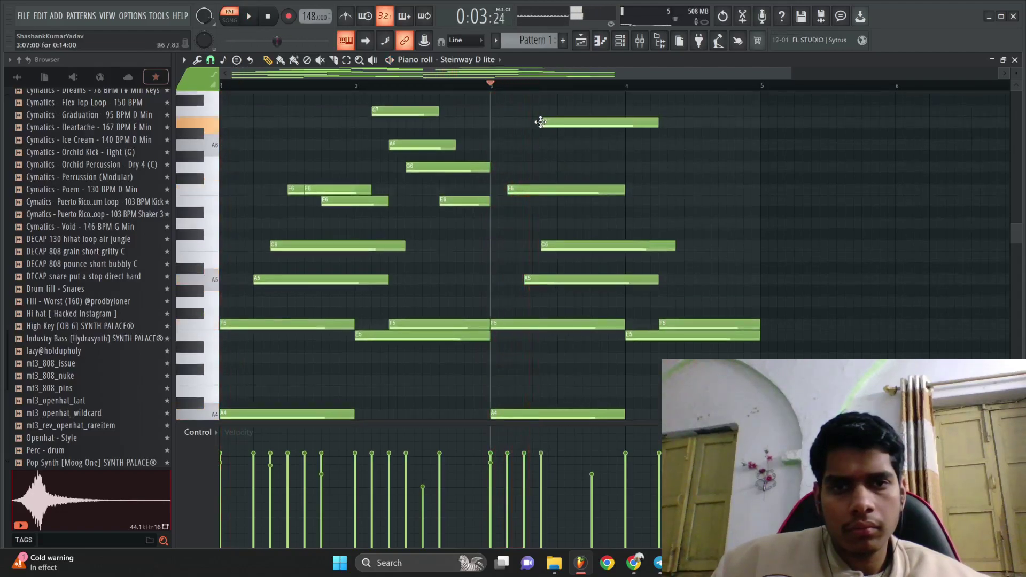
{"action": "key", "text": "space"}
{"action": "left_click_drag", "start_coordinate": [541, 122], "coordinate": [557, 107]}
{"action": "left_click", "coordinate": [593, 124]}
{"action": "right_click", "coordinate": [577, 114]}
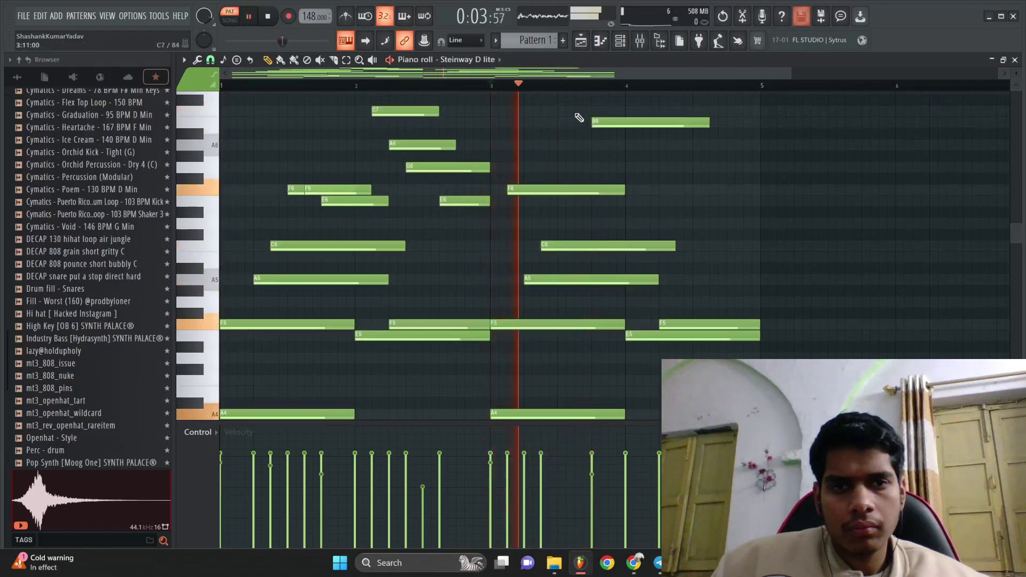
{"action": "left_click", "coordinate": [576, 112]}
{"action": "key", "text": "space"}
{"action": "key", "text": "space"}
Add an F7 note on step 9 of bar 3 and taper the velocities of the F7, C7 and B6 notes downward.
{"action": "scroll", "coordinate": [620, 161], "scroll_direction": "up", "scroll_amount": 2}
{"action": "key", "text": "space"}
{"action": "left_click", "coordinate": [559, 125]}
{"action": "key", "text": "space"}
{"action": "left_click_drag", "start_coordinate": [646, 228], "coordinate": [679, 95]}
{"action": "scroll", "coordinate": [694, 297], "scroll_direction": "up", "scroll_amount": 1}
{"action": "key", "text": "space"}
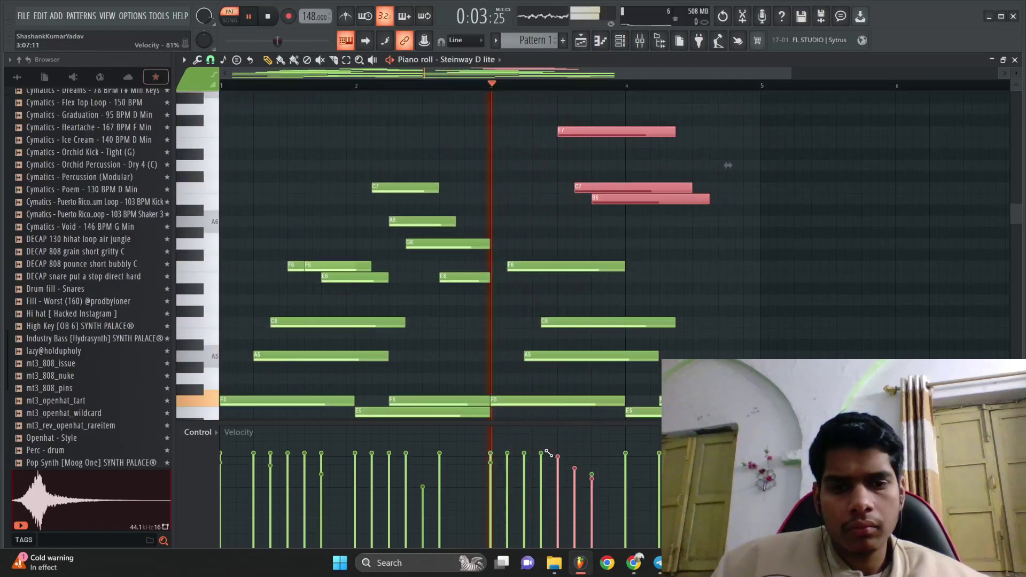
{"action": "left_click", "coordinate": [669, 283], "text": "ctrl"}
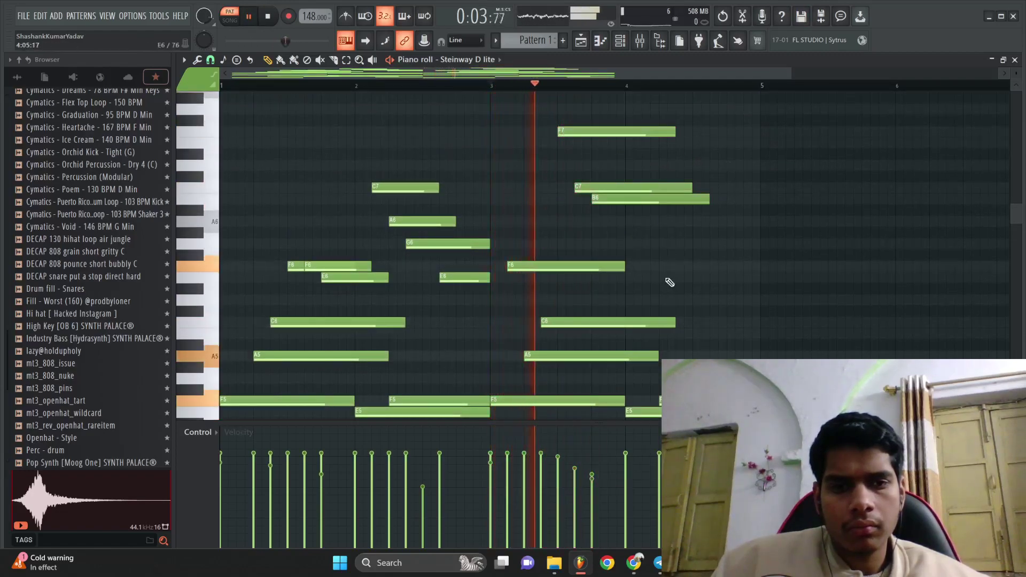
Add G6 and F6 notes on steps 3 and 13 of bar 4, trimming the F6 to the bar's end.
{"action": "left_click", "coordinate": [645, 245]}
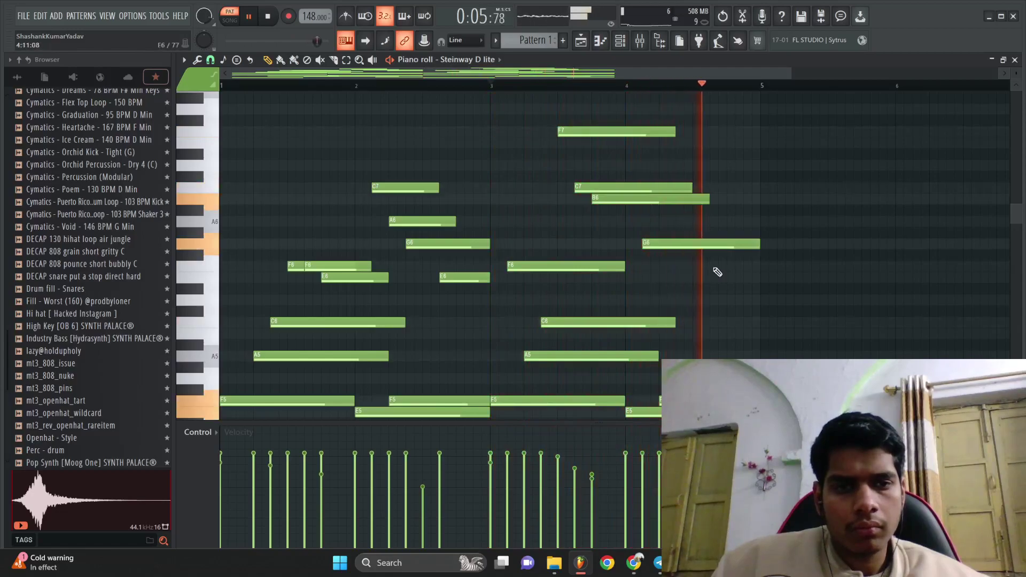
{"action": "left_click", "coordinate": [744, 267]}
{"action": "key", "text": "space"}
{"action": "key", "text": "space"}
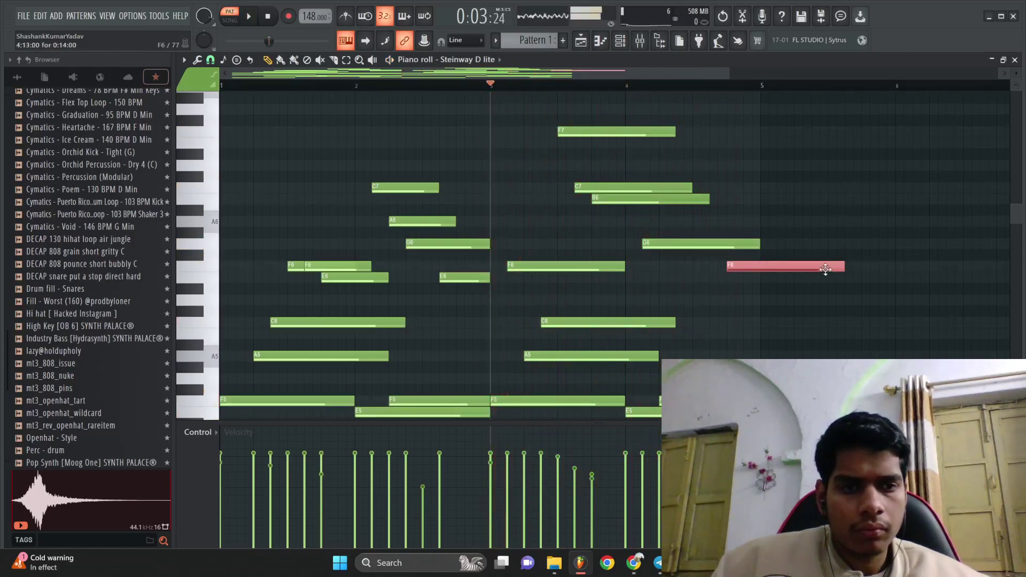
{"action": "right_click", "coordinate": [756, 274], "text": "ctrl"}
{"action": "scroll", "coordinate": [748, 272], "scroll_direction": "down", "scroll_amount": 1}
{"action": "key", "text": "space"}
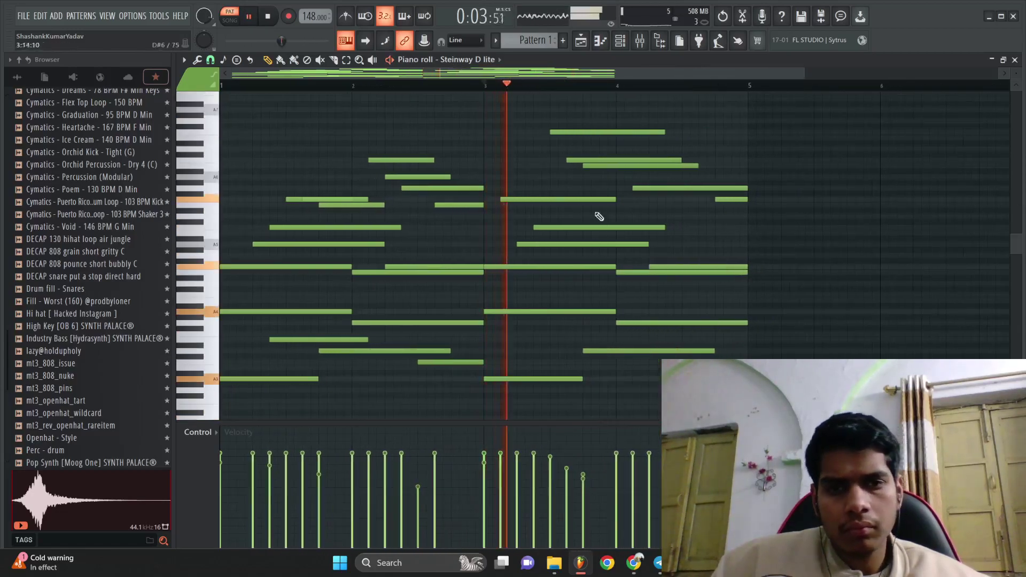
Add a four-step A5 note on step 15 of bar 2, leading into bar 3.
{"action": "key", "text": "space"}
{"action": "scroll", "coordinate": [360, 236], "scroll_direction": "up", "scroll_amount": 3}
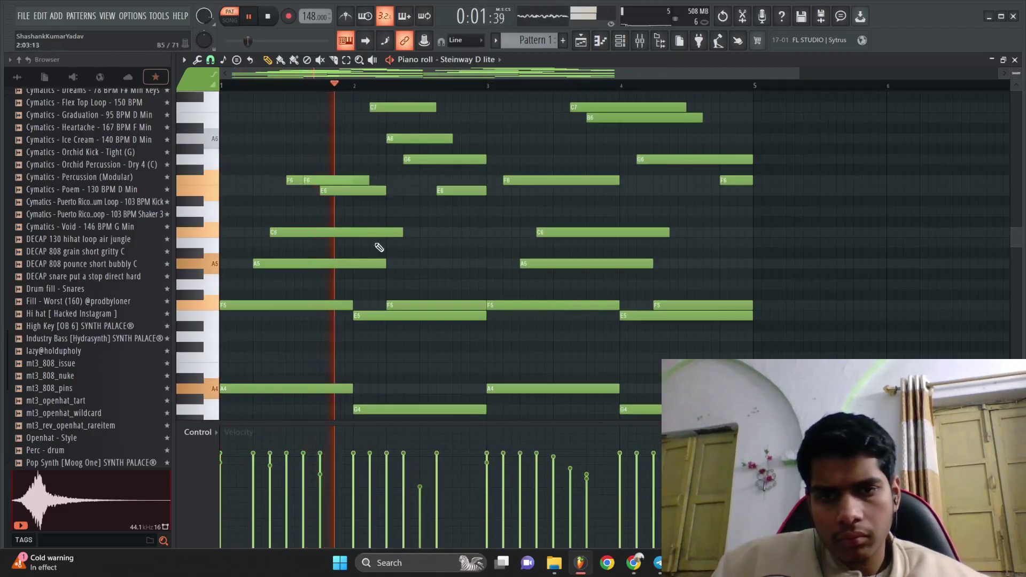
{"action": "scroll", "coordinate": [468, 266], "scroll_direction": "up", "scroll_amount": 2}
{"action": "left_click", "coordinate": [476, 203]}
{"action": "scroll", "coordinate": [500, 219], "scroll_direction": "down", "scroll_amount": 3}
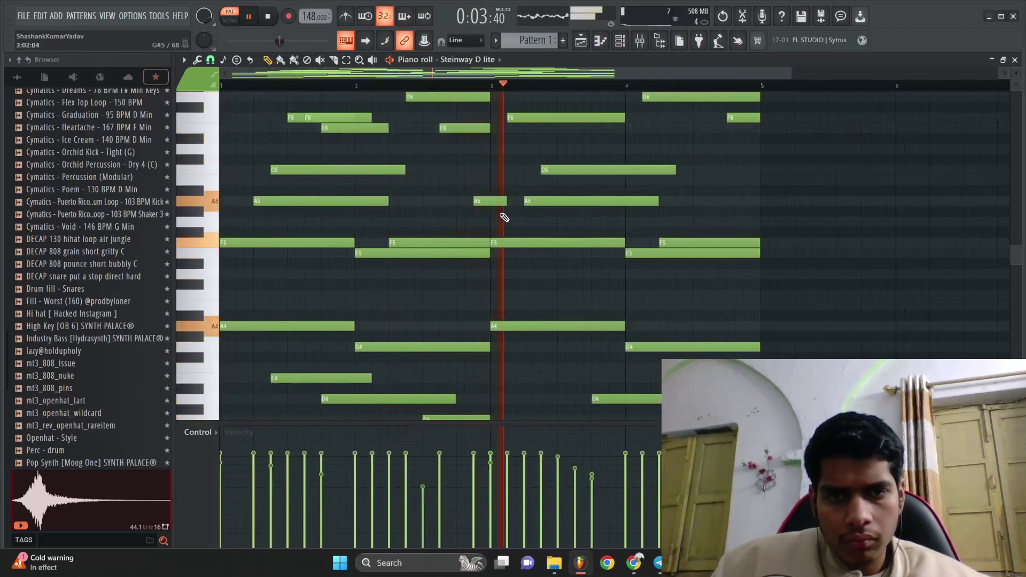
Add a D5 note on step 11 of bar 4 and extend it to the end of the bar.
{"action": "scroll", "coordinate": [572, 291], "scroll_direction": "up", "scroll_amount": 2}
{"action": "left_click", "coordinate": [560, 274]}
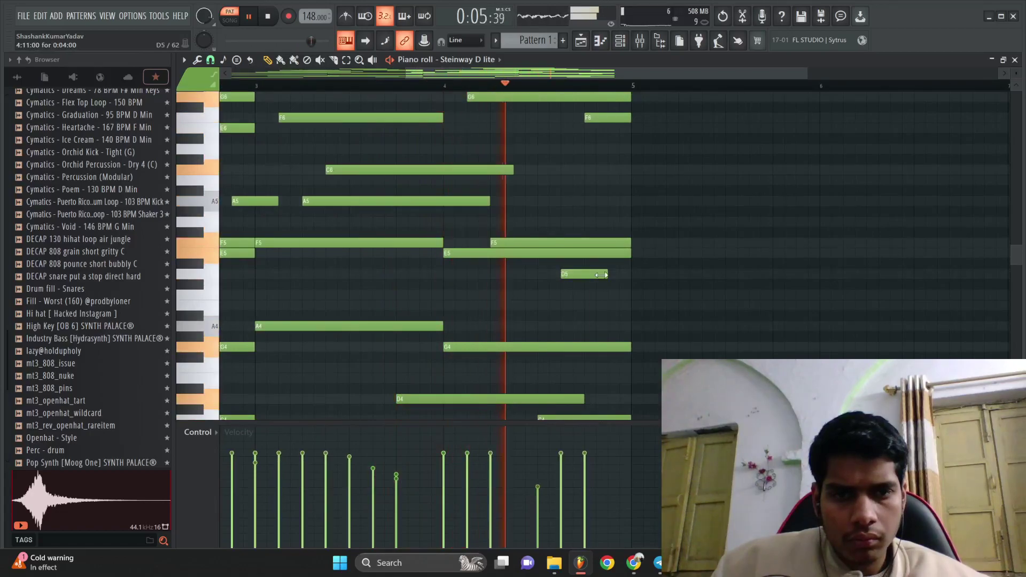
{"action": "left_click_drag", "start_coordinate": [623, 273], "coordinate": [631, 274]}
Duplicate the four-bar melody into bars 5 to 8.
{"action": "key", "text": "ctrl+b"}
{"action": "scroll", "coordinate": [632, 275], "scroll_direction": "down", "scroll_amount": 3}
{"action": "left_click", "coordinate": [628, 284]}
{"action": "scroll", "coordinate": [603, 225], "scroll_direction": "up", "scroll_amount": 3}
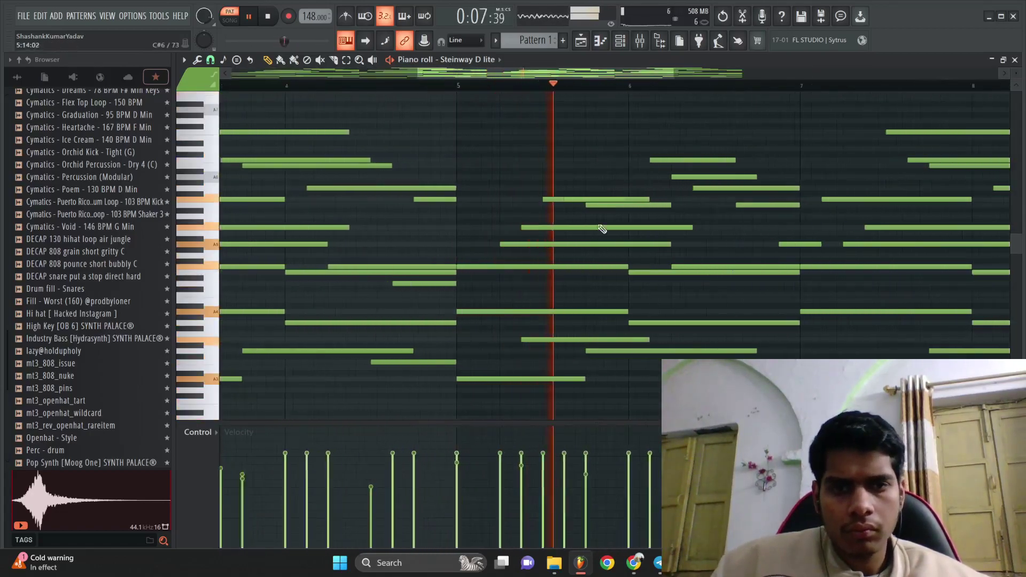
Add an A6 and two F7 melody notes in bar 5, on steps 1, 3 and 7.
{"action": "scroll", "coordinate": [454, 150], "scroll_direction": "up", "scroll_amount": 2}
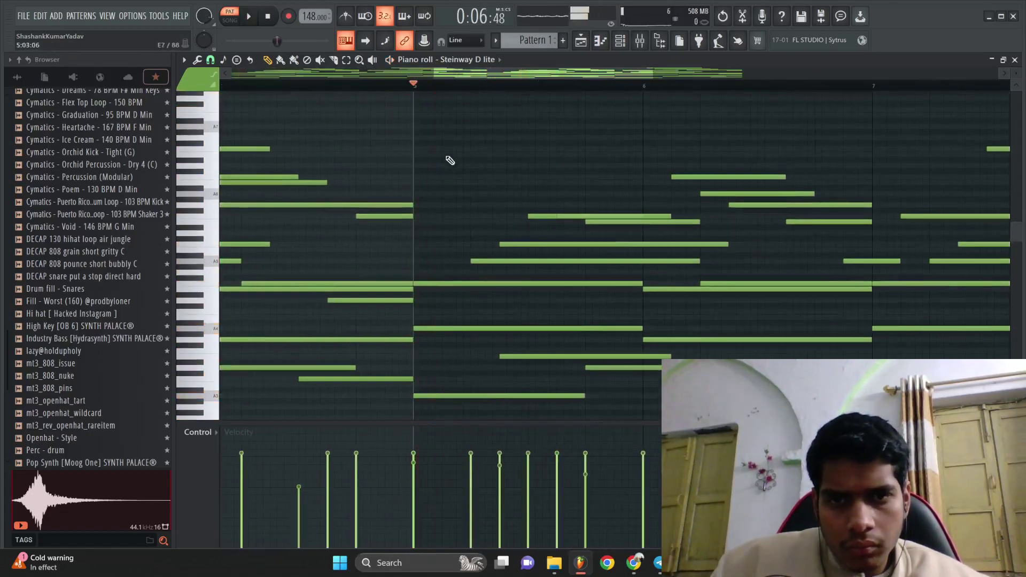
{"action": "scroll", "coordinate": [445, 177], "scroll_direction": "up", "scroll_amount": 2}
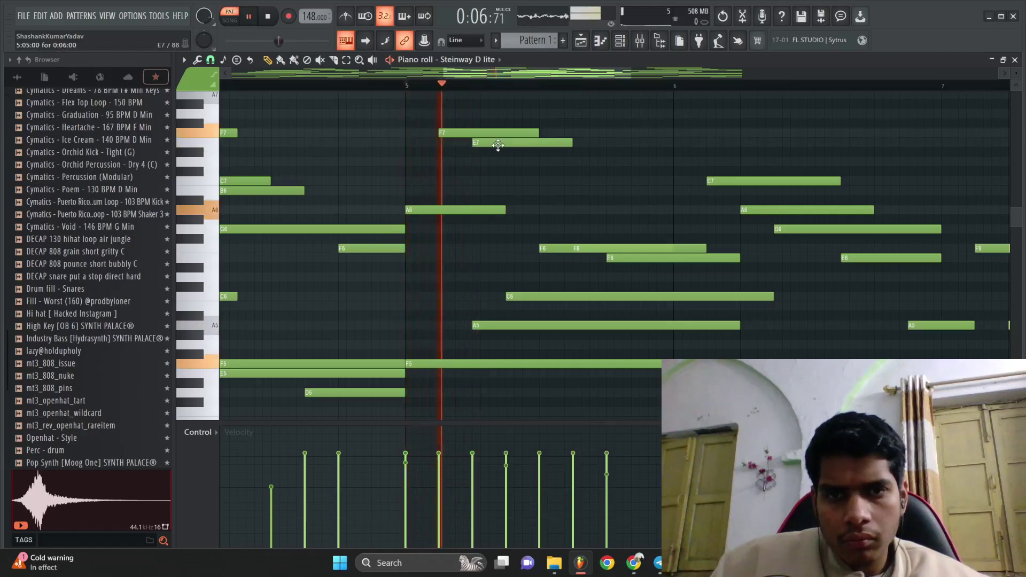
{"action": "left_click_drag", "start_coordinate": [498, 145], "coordinate": [532, 135]}
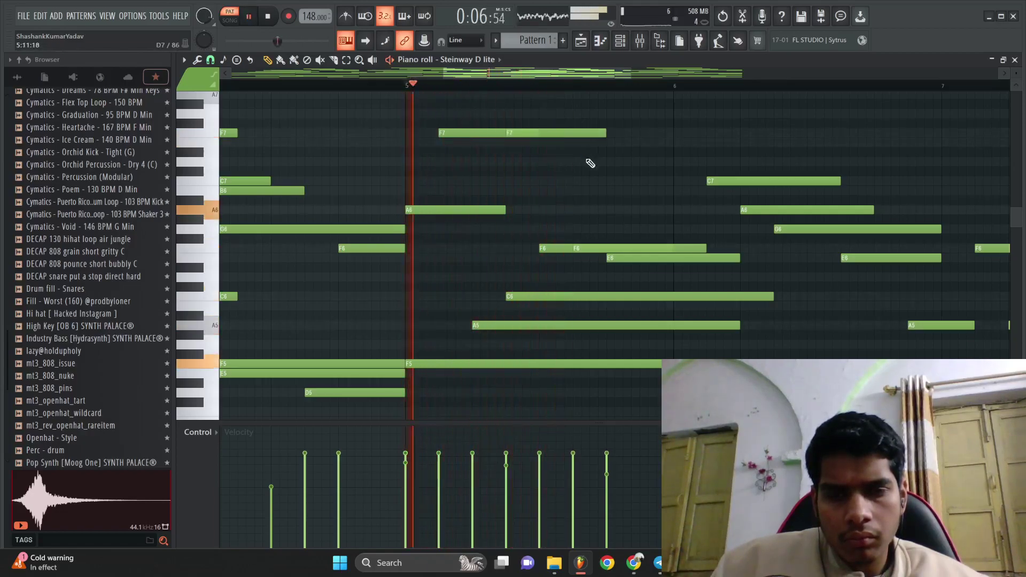
Add high melody notes E7 near the end of bar 5 and D7 near the end of bar 6.
{"action": "scroll", "coordinate": [590, 163], "scroll_direction": "down", "scroll_amount": 4}
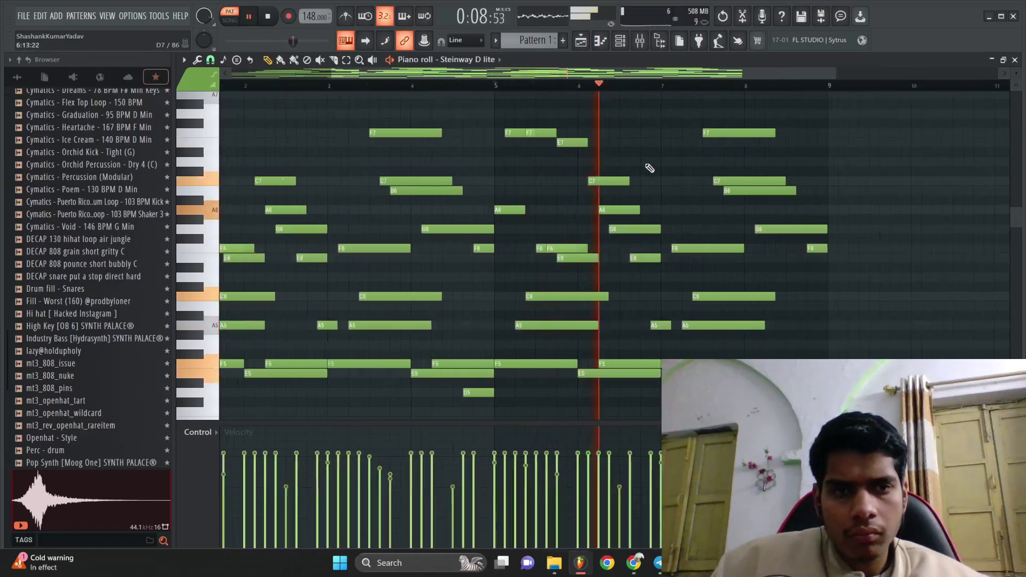
{"action": "scroll", "coordinate": [649, 168], "scroll_direction": "up", "scroll_amount": 3}
{"action": "scroll", "coordinate": [657, 163], "scroll_direction": "down", "scroll_amount": 3}
{"action": "scroll", "coordinate": [762, 246], "scroll_direction": "down", "scroll_amount": 4}
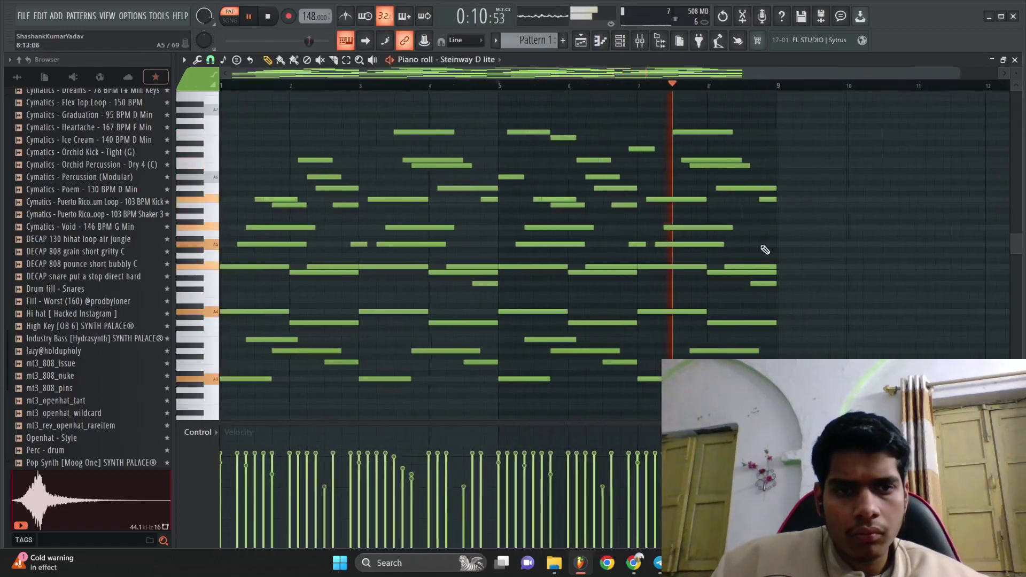
Add an F7 note on step 13 of bar 8, lasting to the bar's end, and play the melody back.
{"action": "scroll", "coordinate": [770, 229], "scroll_direction": "up", "scroll_amount": 4}
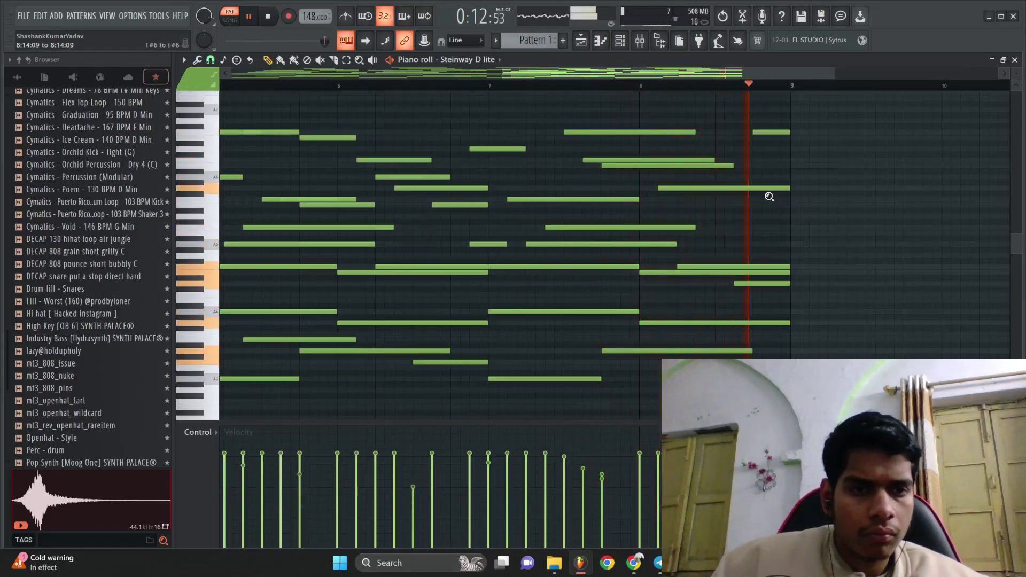
{"action": "key", "text": "space"}
{"action": "scroll", "coordinate": [286, 105], "scroll_direction": "down", "scroll_amount": 3}
{"action": "scroll", "coordinate": [319, 127], "scroll_direction": "up", "scroll_amount": 6}
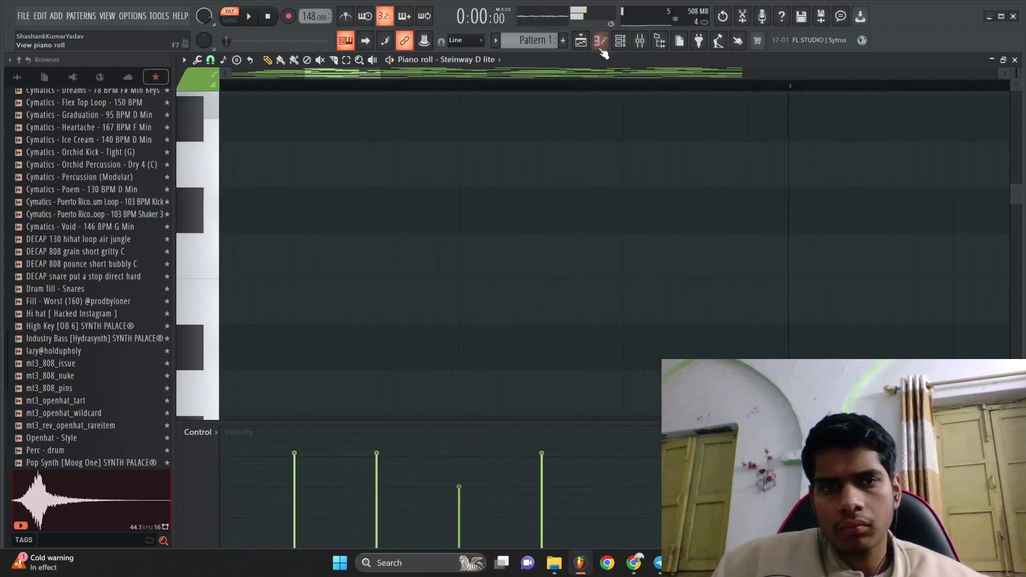
{"action": "key", "text": "space"}
Place a Pattern 2 clip at the start of Track 1 in the playlist and open Pattern 2's piano roll.
{"action": "left_click", "coordinate": [581, 41]}
{"action": "scroll", "coordinate": [583, 133], "scroll_direction": "up", "scroll_amount": 5}
{"action": "left_click", "coordinate": [210, 121]}
{"action": "left_click", "coordinate": [396, 126]}
{"action": "scroll", "coordinate": [397, 127], "scroll_direction": "down", "scroll_amount": 3}
{"action": "left_click_drag", "start_coordinate": [396, 126], "coordinate": [275, 130]}
{"action": "key", "text": "space"}
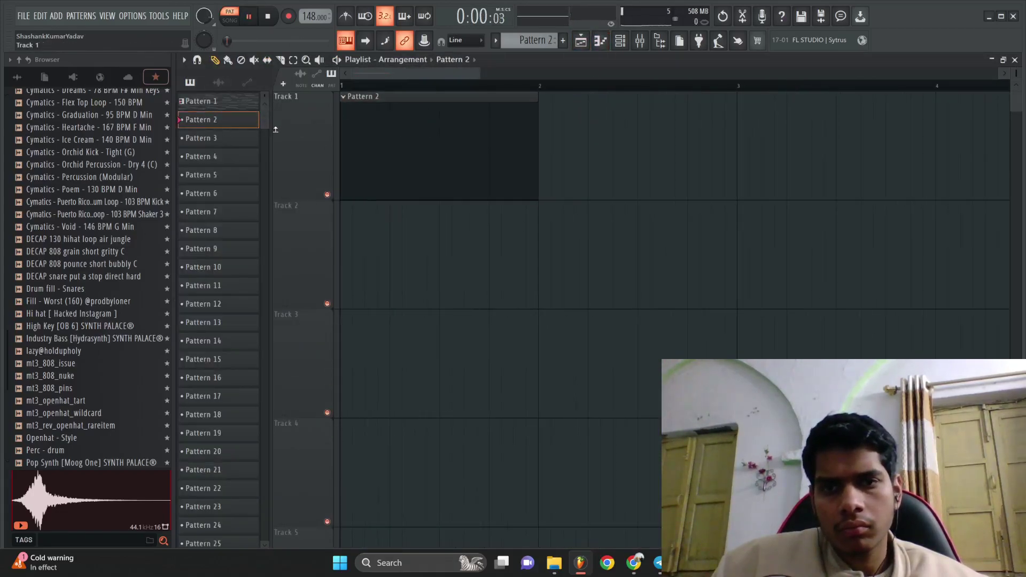
{"action": "key", "text": "space"}
{"action": "key", "text": "F7"}
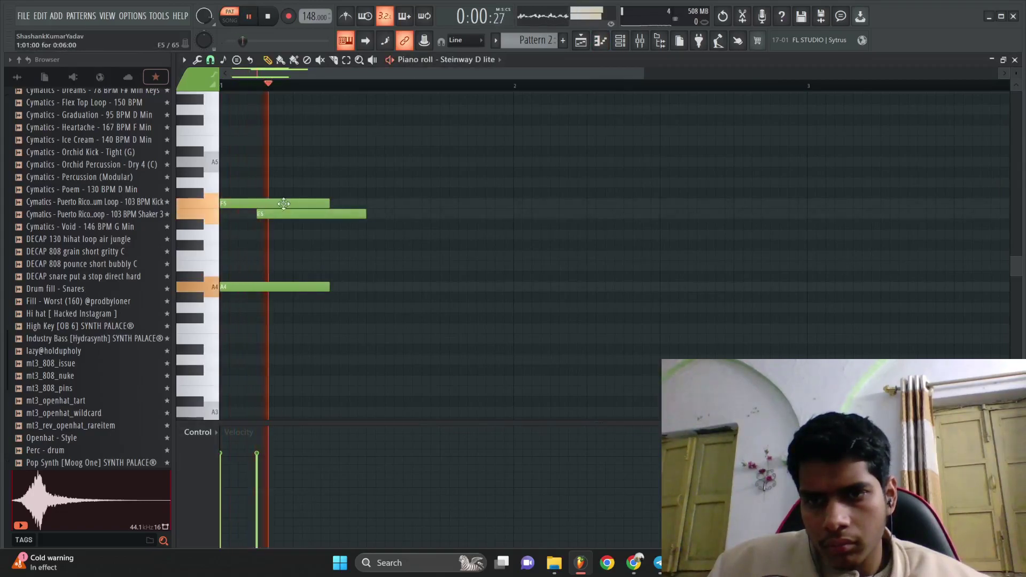
Continue the bar 1 phrase with F5, A5, B5 and C6 notes on steps 5, 7, 9 and 13.
{"action": "left_click", "coordinate": [332, 161]}
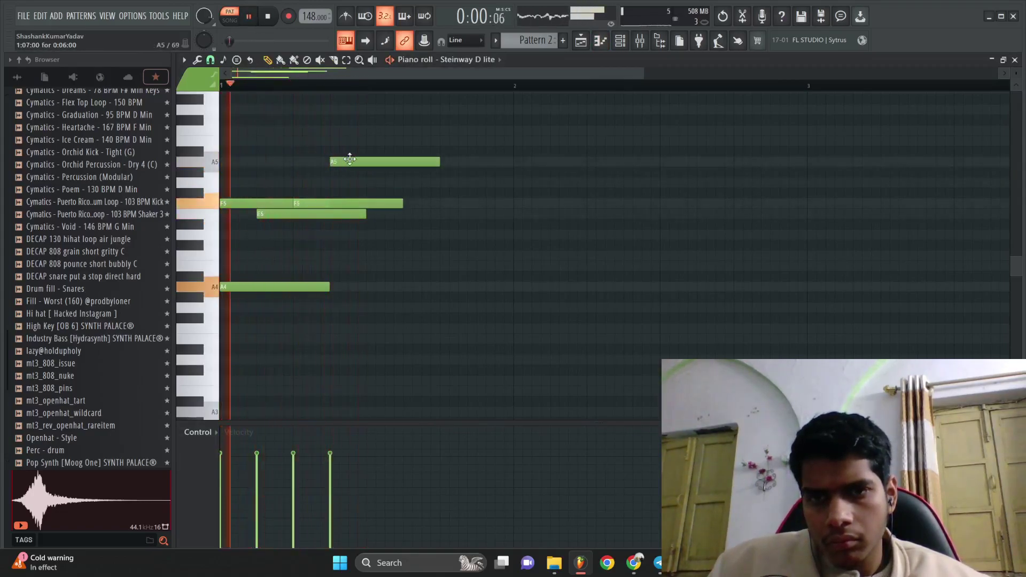
{"action": "left_click", "coordinate": [368, 140]}
{"action": "left_click", "coordinate": [440, 129]}
{"action": "scroll", "coordinate": [473, 214], "scroll_direction": "down", "scroll_amount": 3}
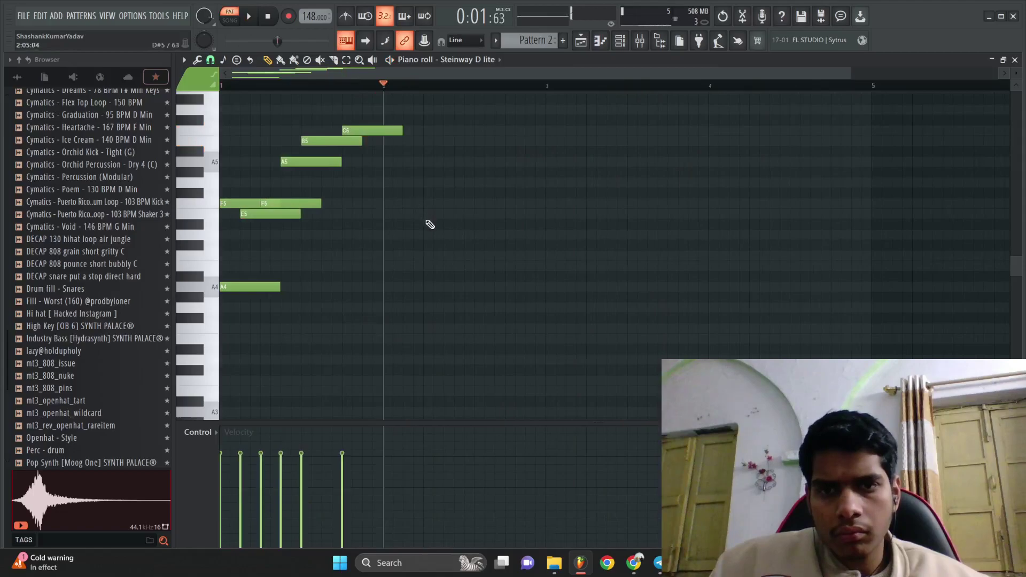
Duplicate the bar 1 phrase and lower the copied C6 note to E5, checking it by playback.
{"action": "key", "text": "ctrl+b"}
{"action": "left_click_drag", "start_coordinate": [550, 132], "coordinate": [550, 216]}
{"action": "key", "text": "space"}
{"action": "key", "text": "space"}
{"action": "key", "text": "space"}
{"action": "left_click", "coordinate": [528, 215]}
{"action": "key", "text": "space"}
{"action": "key", "text": "space"}
Shift the duplicated phrase two steps earlier so that it starts at bar 2.
{"action": "left_click_drag", "start_coordinate": [571, 364], "coordinate": [438, 127]}
{"action": "left_click_drag", "start_coordinate": [445, 290], "coordinate": [426, 292]}
{"action": "key", "text": "space"}
Add G5 and F5 notes on steps 8 and 11 of bar 2, keeping a two-step E5 on step 13.
{"action": "left_click", "coordinate": [518, 275], "text": "ctrl"}
{"action": "right_click", "coordinate": [518, 276], "text": "ctrl"}
{"action": "scroll", "coordinate": [534, 287], "scroll_direction": "down", "scroll_amount": 1}
{"action": "scroll", "coordinate": [550, 289], "scroll_direction": "up", "scroll_amount": 1}
{"action": "scroll", "coordinate": [558, 287], "scroll_direction": "down", "scroll_amount": 1}
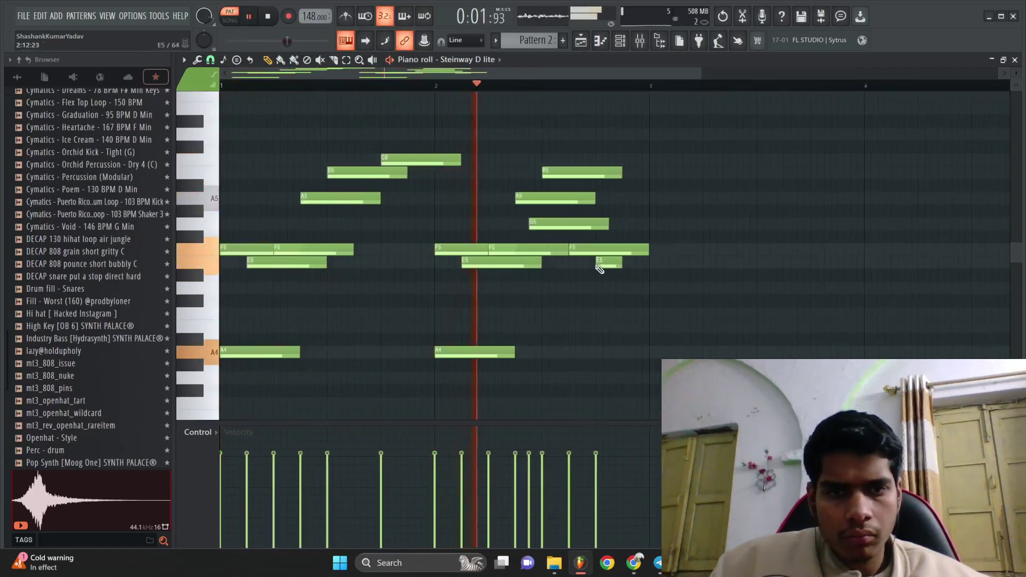
End bar 2 with a two-step C5 note on step 15.
{"action": "scroll", "coordinate": [599, 269], "scroll_direction": "up", "scroll_amount": 1}
{"action": "key", "text": "space"}
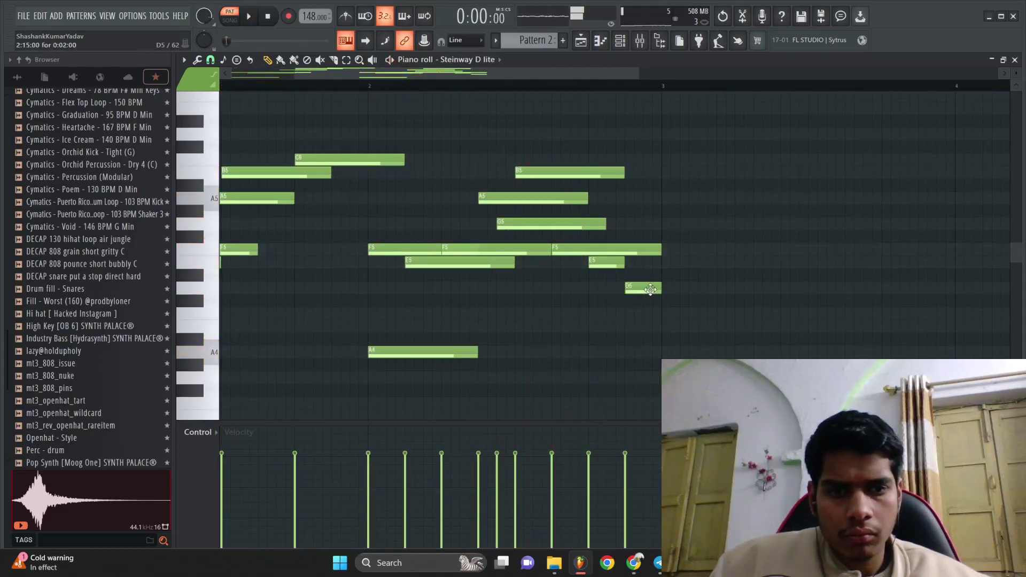
{"action": "scroll", "coordinate": [614, 284], "scroll_direction": "down", "scroll_amount": 2}
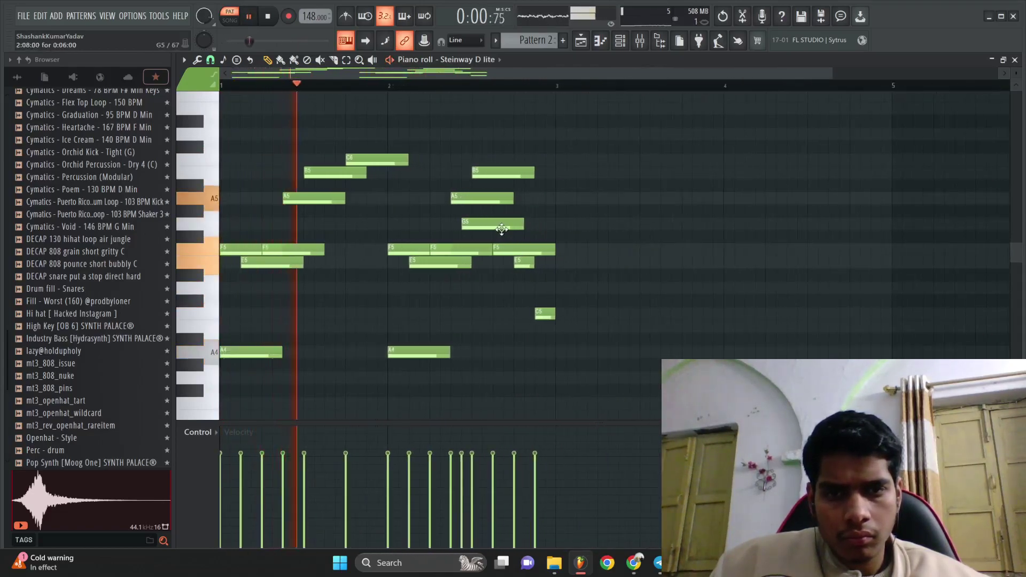
Duplicate the two-bar phrase into bars 3 and 4.
{"action": "scroll", "coordinate": [559, 210], "scroll_direction": "down", "scroll_amount": 1}
{"action": "scroll", "coordinate": [577, 214], "scroll_direction": "up", "scroll_amount": 1}
{"action": "key", "text": "ctrl+b"}
{"action": "left_click", "coordinate": [612, 225], "text": "ctrl"}
{"action": "scroll", "coordinate": [625, 236], "scroll_direction": "down", "scroll_amount": 1}
{"action": "scroll", "coordinate": [636, 242], "scroll_direction": "up", "scroll_amount": 1}
{"action": "scroll", "coordinate": [598, 252], "scroll_direction": "down", "scroll_amount": 1}
{"action": "scroll", "coordinate": [447, 286], "scroll_direction": "down", "scroll_amount": 4}
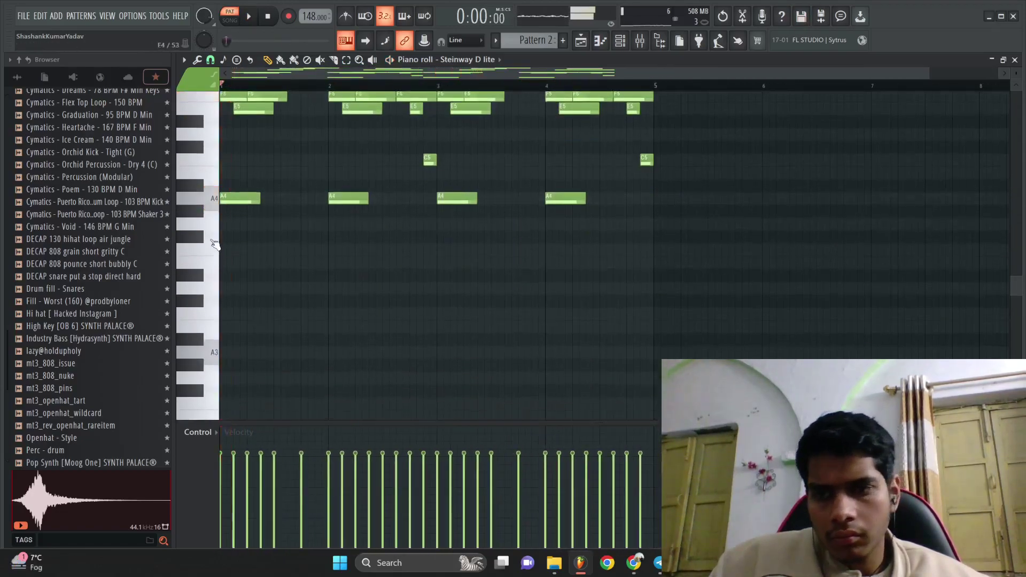
Add an A3 bass note at the start of bar 1 and extend it across the whole bar.
{"action": "left_click", "coordinate": [242, 211]}
{"action": "right_click", "coordinate": [280, 215]}
{"action": "left_click", "coordinate": [238, 352]}
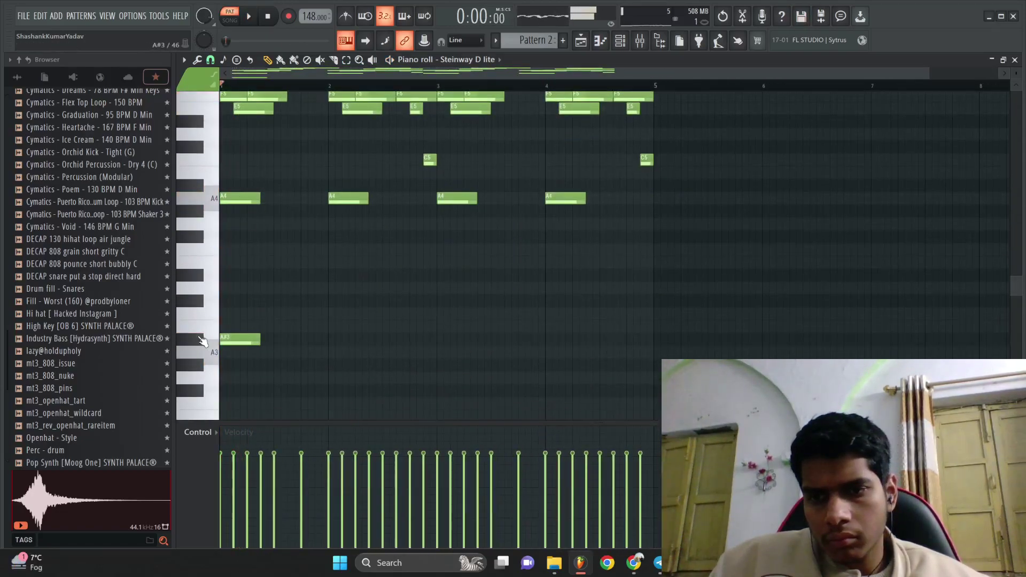
{"action": "key", "text": "space"}
{"action": "key", "text": "space"}
{"action": "key", "text": "space"}
{"action": "left_click_drag", "start_coordinate": [259, 353], "coordinate": [324, 357]}
Add a full-bar D4 note above the A3 in bar 1 and check it by playback.
{"action": "key", "text": "space"}
{"action": "key", "text": "space"}
{"action": "key", "text": "space"}
{"action": "left_click_drag", "start_coordinate": [299, 316], "coordinate": [174, 284]}
{"action": "key", "text": "space"}
{"action": "key", "text": "space"}
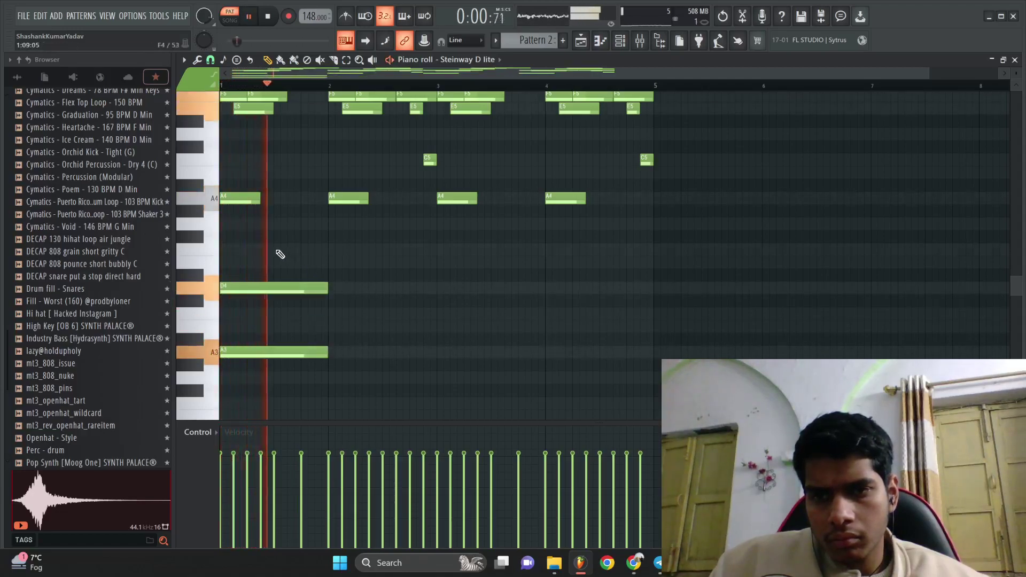
Add a 16-step F4 from step 9 of bar 1 and a D4 from step 9 to the end of bar 2.
{"action": "left_click", "coordinate": [278, 250]}
{"action": "left_click", "coordinate": [387, 261]}
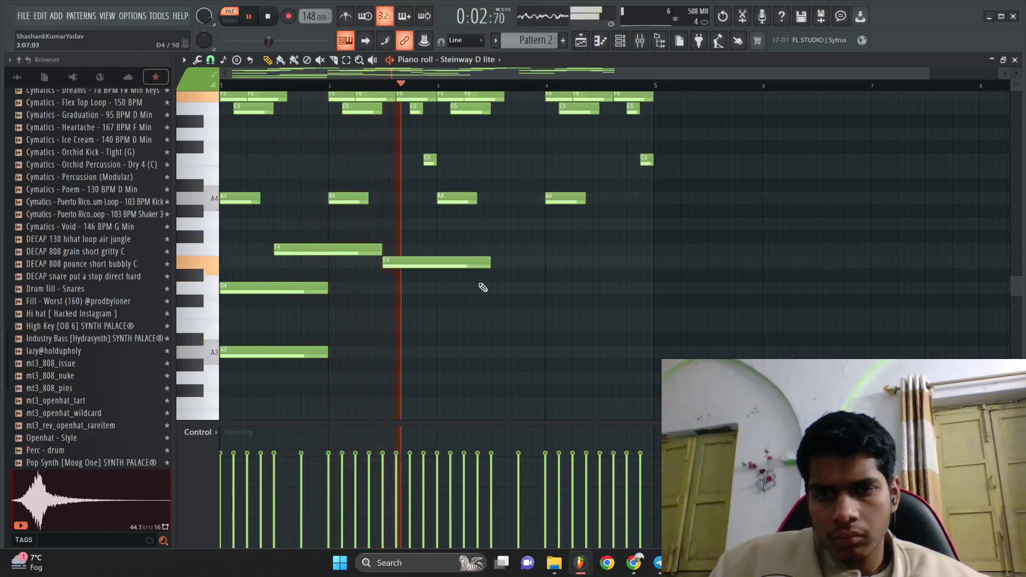
{"action": "key", "text": "space"}
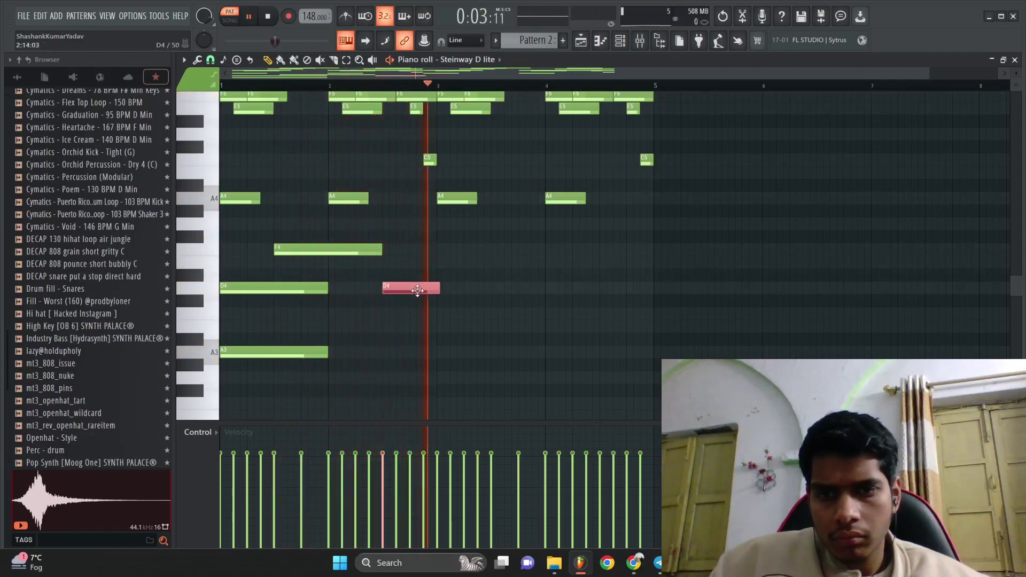
Duplicate the low A3, D4 and F4 notes of bars 1 and 2 into bars 3 and 4.
{"action": "left_click_drag", "start_coordinate": [436, 383], "coordinate": [241, 240]}
{"action": "key", "text": "ctrl+b"}
{"action": "left_click", "coordinate": [449, 252], "text": "ctrl"}
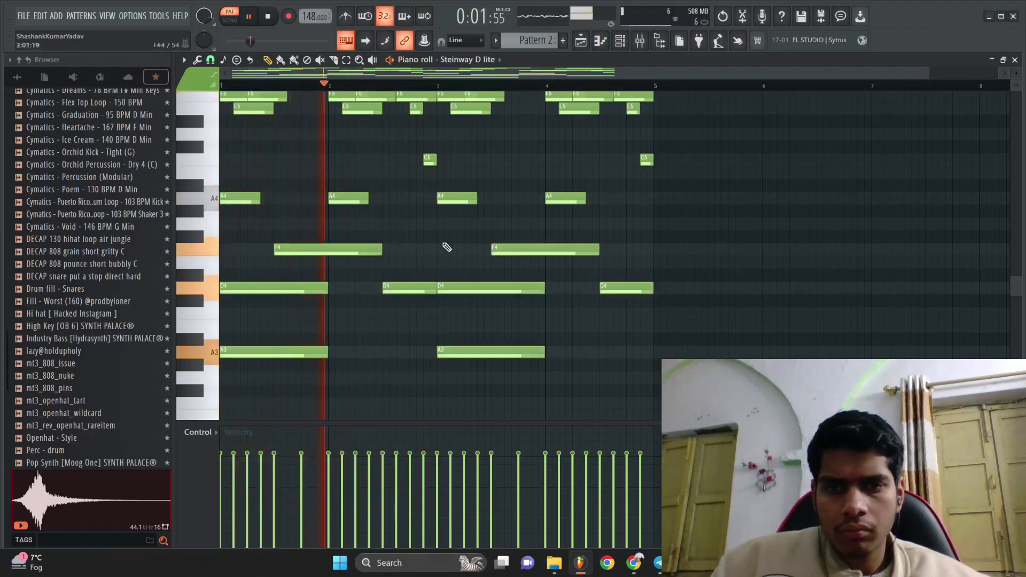
{"action": "left_click", "coordinate": [414, 225]}
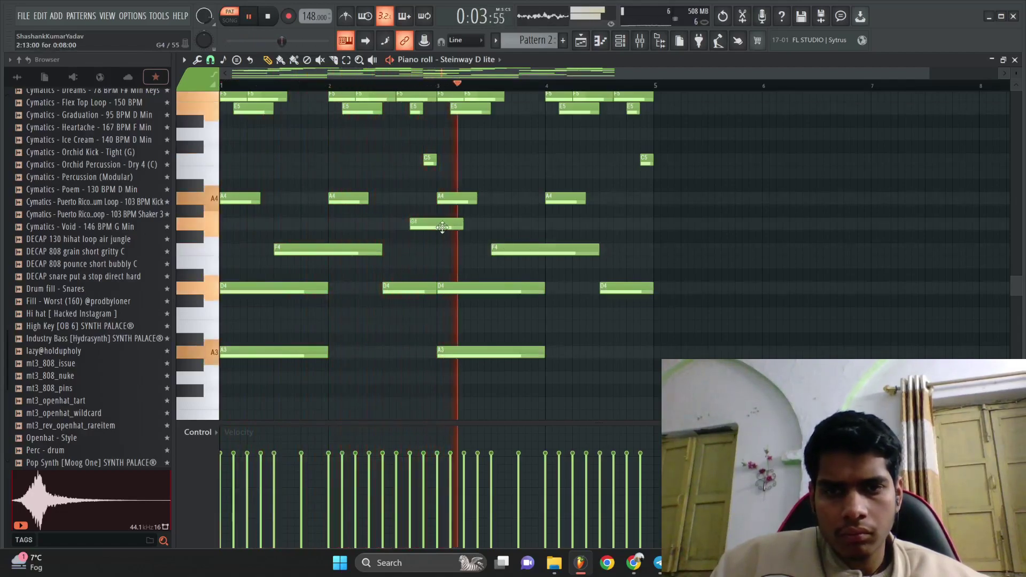
{"action": "key", "text": "space"}
{"action": "right_click", "coordinate": [442, 225]}
{"action": "key", "text": "space"}
Lower the velocity of the A3 and D4 bass notes across all four bars.
{"action": "scroll", "coordinate": [492, 241], "scroll_direction": "up", "scroll_amount": 3}
{"action": "key", "text": "space"}
{"action": "left_click_drag", "start_coordinate": [618, 401], "coordinate": [199, 319]}
{"action": "left_click_drag", "start_coordinate": [632, 497], "coordinate": [216, 495]}
{"action": "key", "text": "space"}
{"action": "scroll", "coordinate": [501, 330], "scroll_direction": "up", "scroll_amount": 6}
{"action": "left_click", "coordinate": [502, 331], "text": "ctrl"}
{"action": "key", "text": "space"}
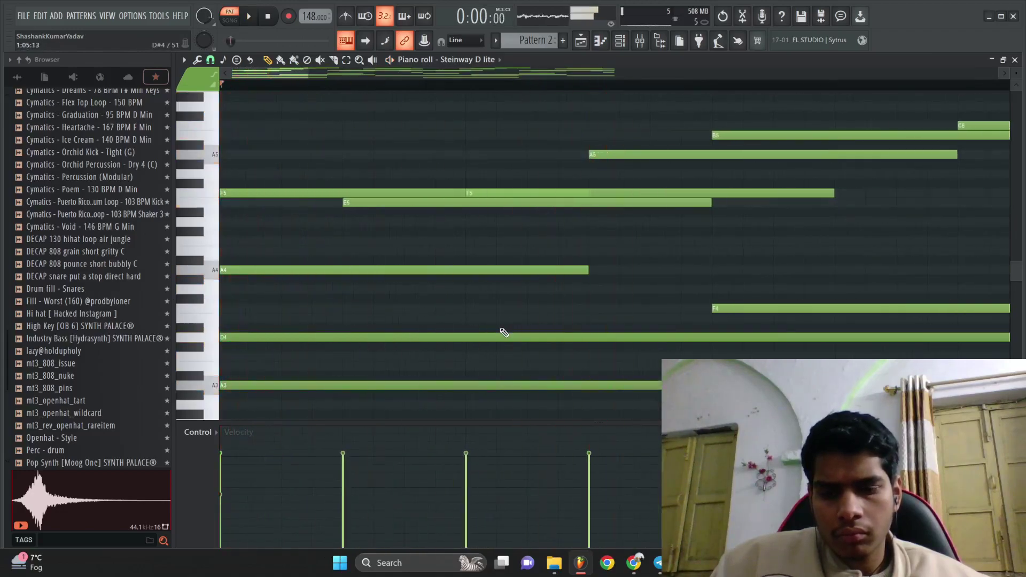
Apply the Strum tool to the pattern so that the chord notes start slightly staggered.
{"action": "scroll", "coordinate": [501, 330], "scroll_direction": "down", "scroll_amount": 4}
{"action": "key", "text": "alt+s"}
{"action": "key", "text": "space"}
{"action": "left_click", "coordinate": [576, 325]}
{"action": "scroll", "coordinate": [686, 261], "scroll_direction": "down", "scroll_amount": 3}
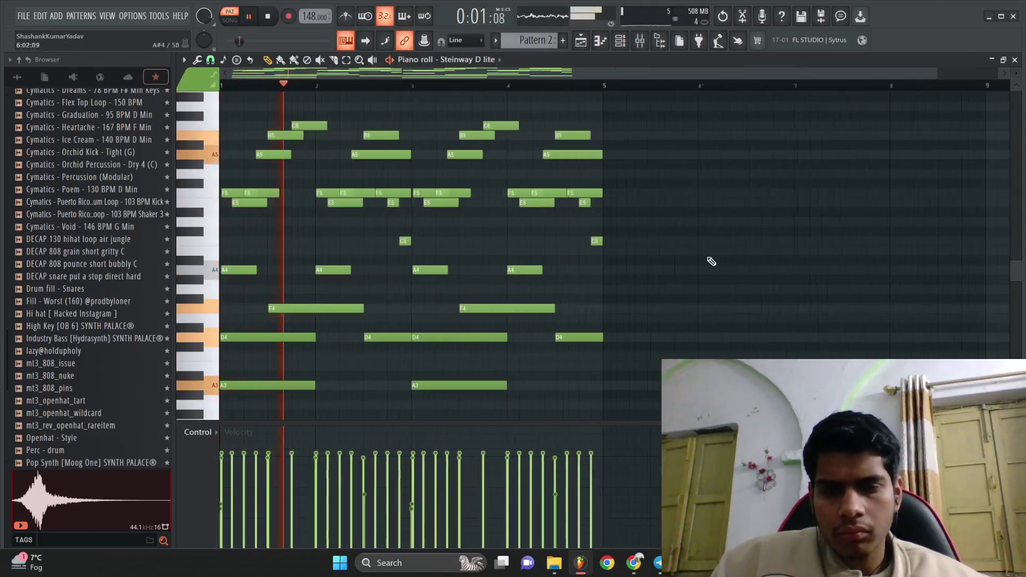
Transpose all the A5, B5 and C6 melody notes up one octave and play the result.
{"action": "key", "text": "space"}
{"action": "scroll", "coordinate": [641, 240], "scroll_direction": "up", "scroll_amount": 3}
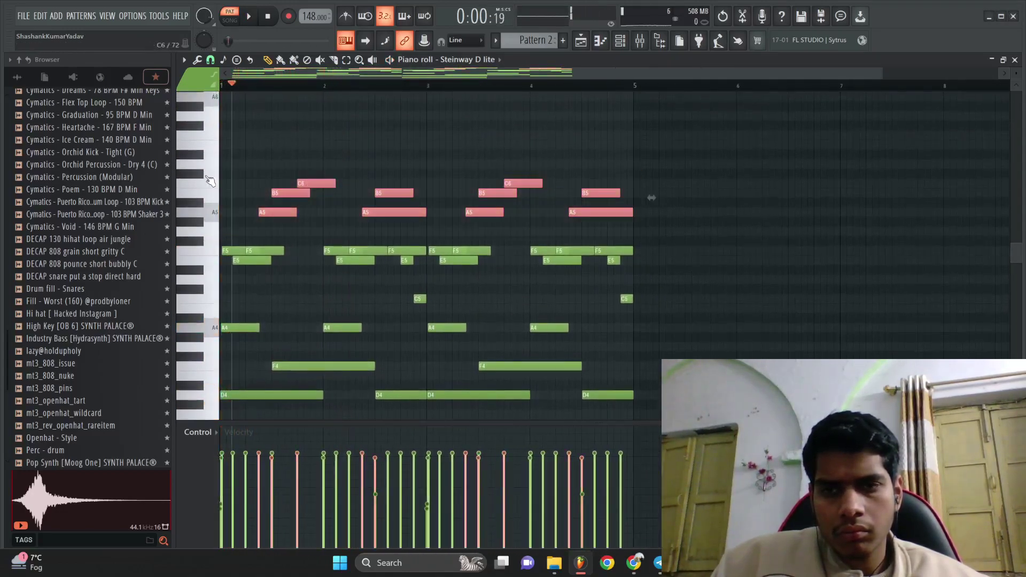
{"action": "key", "text": "ctrl+Up"}
{"action": "key", "text": "ctrl+d"}
{"action": "key", "text": "space"}
{"action": "right_click", "coordinate": [575, 262], "text": "ctrl"}
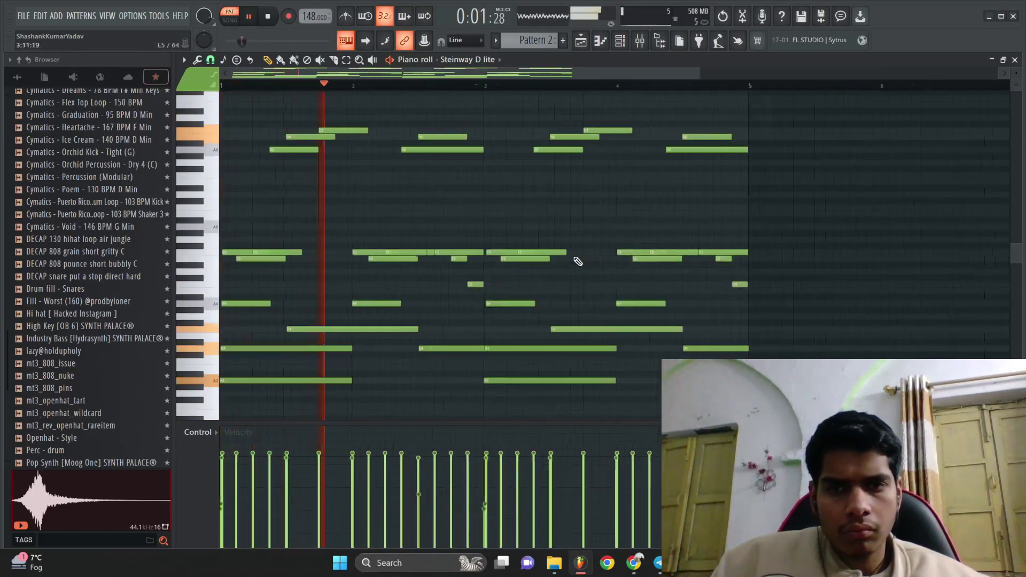
Add a D6 note on step 15 of bar 3 and a C6 note on step 15 of bar 4.
{"action": "scroll", "coordinate": [578, 261], "scroll_direction": "down", "scroll_amount": 1}
{"action": "scroll", "coordinate": [522, 236], "scroll_direction": "up", "scroll_amount": 3}
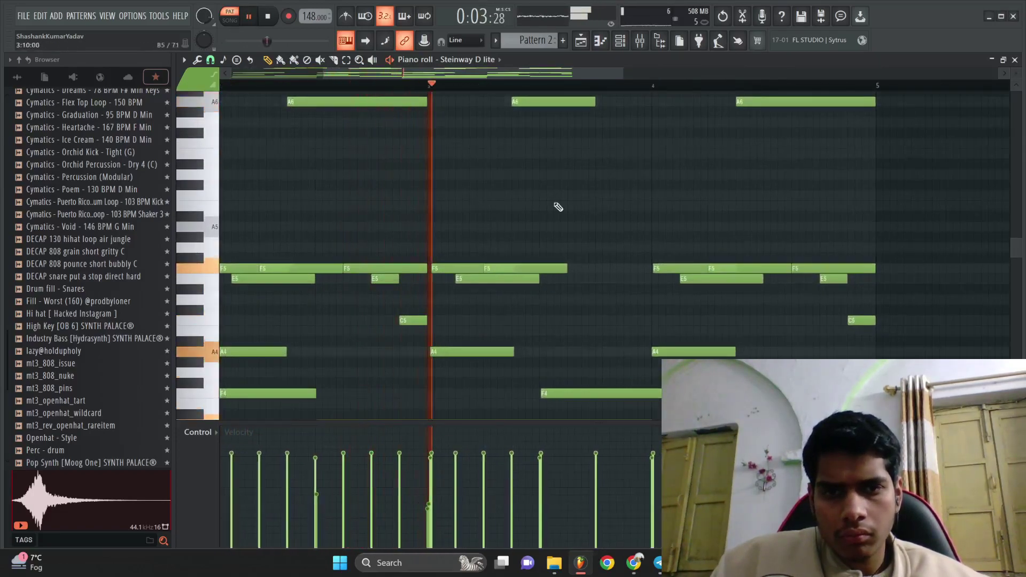
{"action": "left_click", "coordinate": [623, 175]}
{"action": "scroll", "coordinate": [642, 203], "scroll_direction": "down", "scroll_amount": 3}
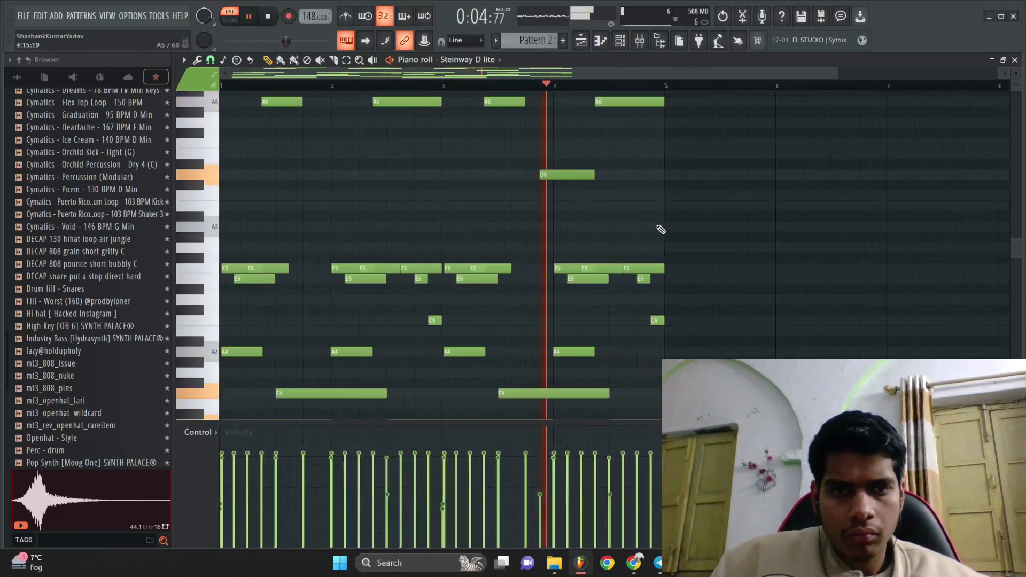
{"action": "left_click", "coordinate": [652, 197]}
Shorten the new D6 and C6 notes to two steps each and raise their velocity.
{"action": "left_click_drag", "start_coordinate": [680, 220], "coordinate": [521, 163], "text": "ctrl"}
{"action": "key", "text": "ctrl+space"}
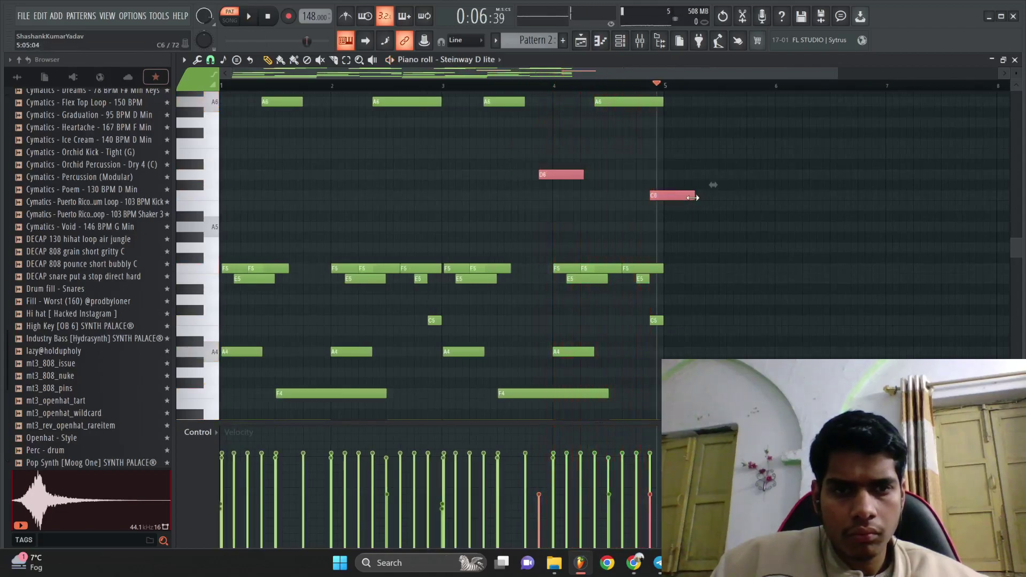
{"action": "key", "text": "ctrl+d"}
{"action": "key", "text": "ctrl+space"}
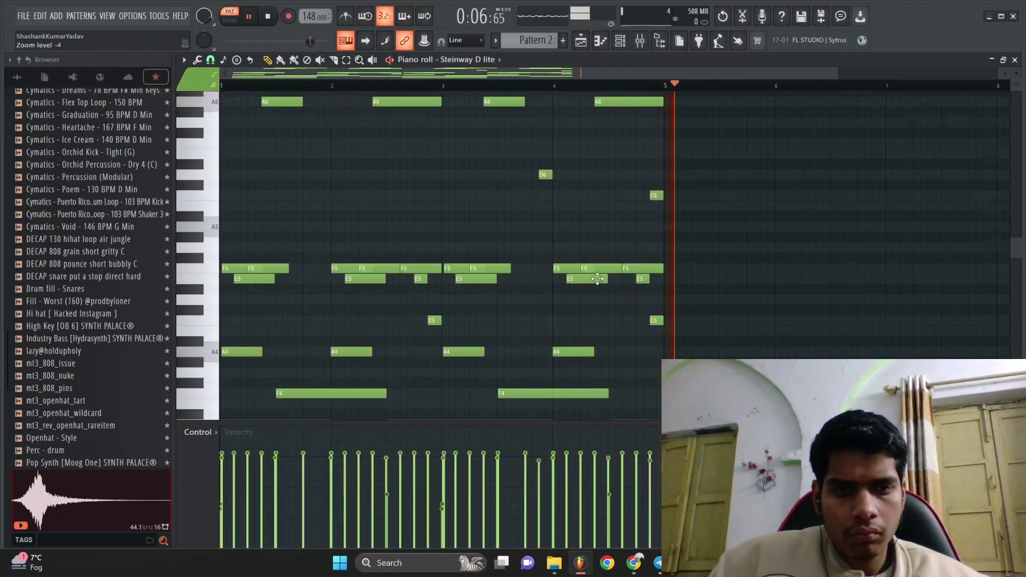
{"action": "key", "text": "ctrl+space"}
Duplicate the four-bar melody into bars 5 to 8 and set playback to start at bar 5.
{"action": "scroll", "coordinate": [595, 279], "scroll_direction": "up", "scroll_amount": 5}
{"action": "scroll", "coordinate": [626, 278], "scroll_direction": "down", "scroll_amount": 8}
{"action": "key", "text": "ctrl+b"}
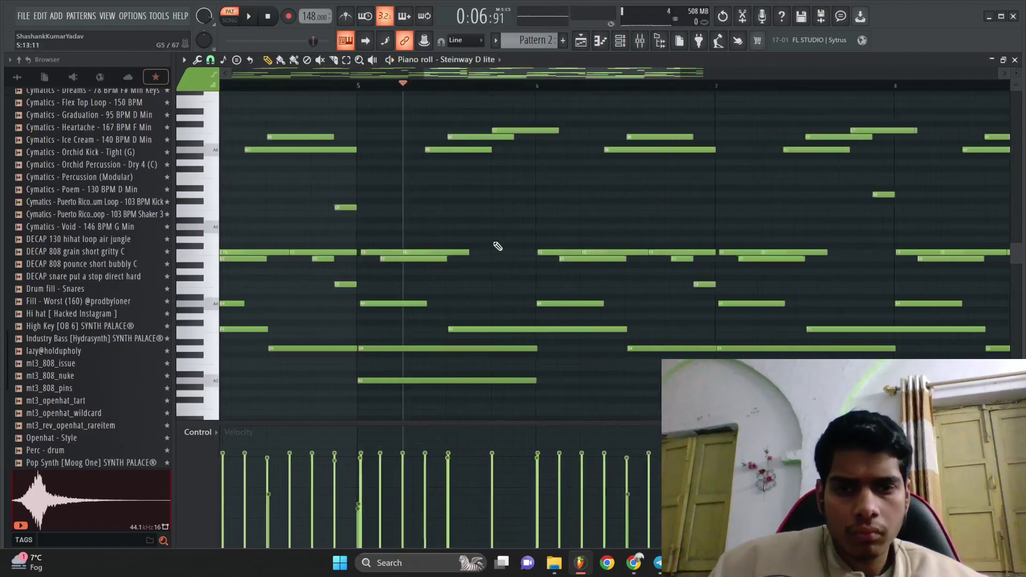
{"action": "scroll", "coordinate": [353, 203], "scroll_direction": "up", "scroll_amount": 4}
{"action": "key", "text": "space"}
{"action": "left_click", "coordinate": [321, 89]}
{"action": "key", "text": "space"}
{"action": "key", "text": "space"}
{"action": "scroll", "coordinate": [347, 190], "scroll_direction": "up", "scroll_amount": 2}
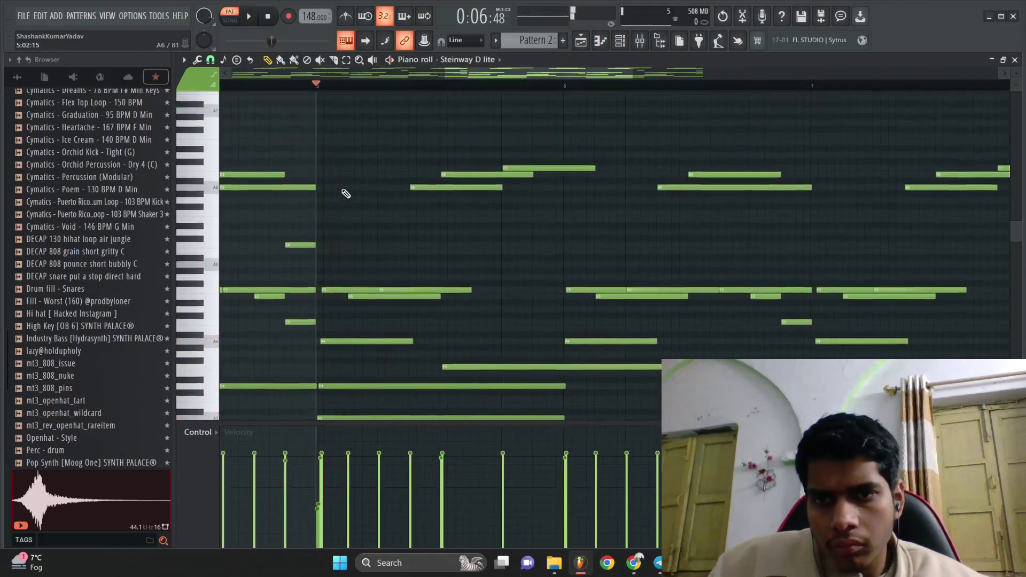
Add eight-step G6 and E6 lead notes on steps 1 and 5 of bar 5, testing them by playback.
{"action": "key", "text": "space"}
{"action": "scroll", "coordinate": [350, 209], "scroll_direction": "up", "scroll_amount": 2}
{"action": "key", "text": "space"}
{"action": "left_click", "coordinate": [387, 195]}
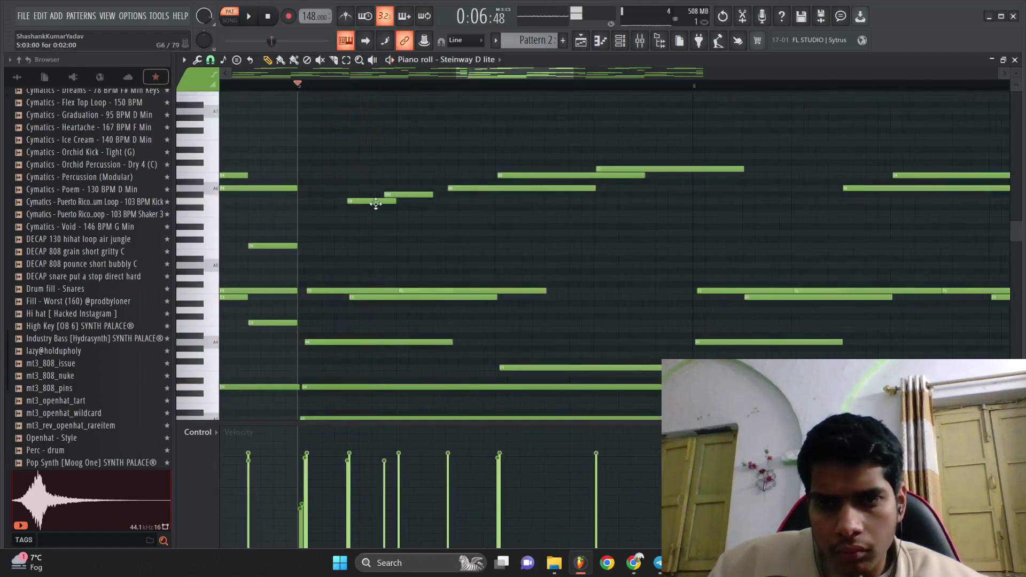
{"action": "key", "text": "space"}
{"action": "left_click_drag", "start_coordinate": [448, 239], "coordinate": [565, 223]}
{"action": "key", "text": "space"}
{"action": "key", "text": "space"}
{"action": "right_click", "coordinate": [478, 234]}
{"action": "key", "text": "space"}
{"action": "key", "text": "space"}
{"action": "key", "text": "space"}
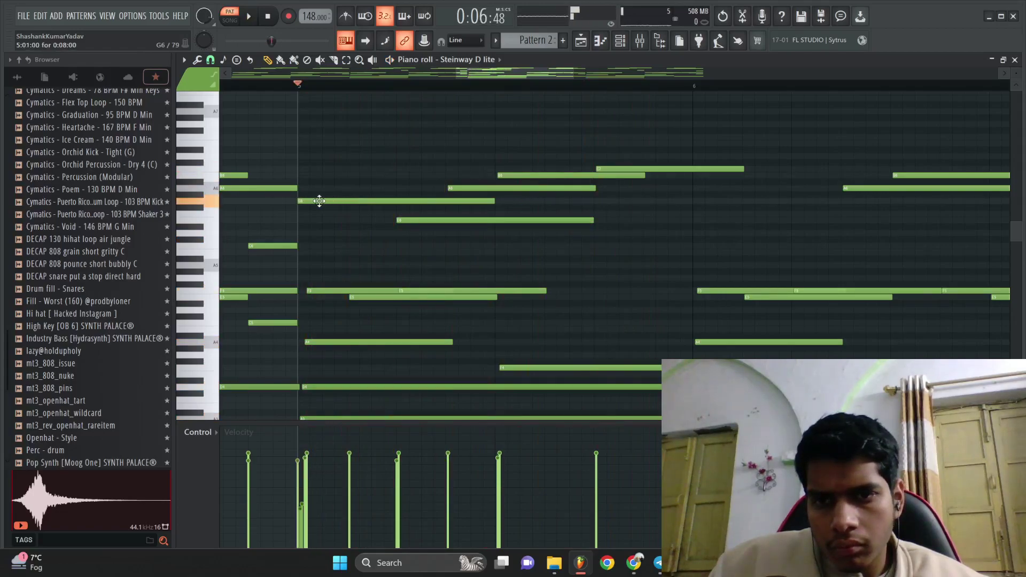
Add a B6 on step 15 of bar 5, plus an F6 over steps 3–12 and an E6 over steps 13–16 of bar 6.
{"action": "scroll", "coordinate": [413, 220], "scroll_direction": "down", "scroll_amount": 4, "text": "ctrl"}
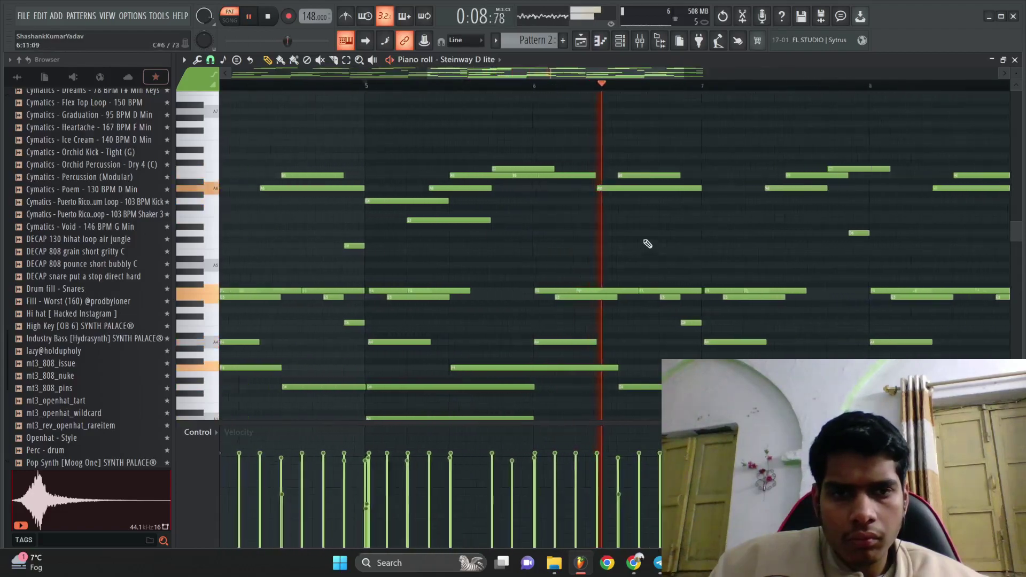
{"action": "key", "text": "space"}
{"action": "left_click", "coordinate": [663, 224]}
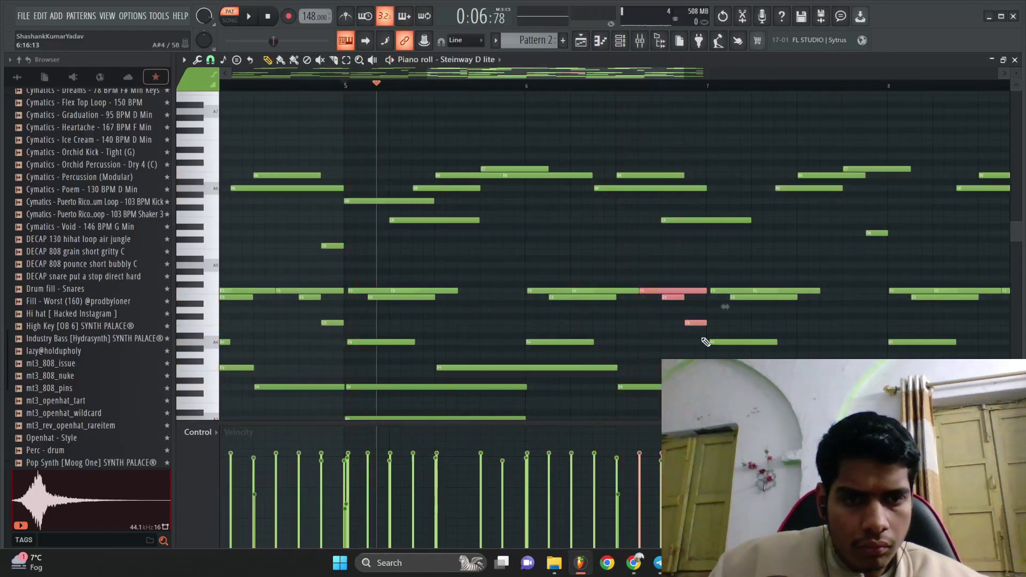
{"action": "key", "text": "space"}
{"action": "left_click", "coordinate": [749, 221]}
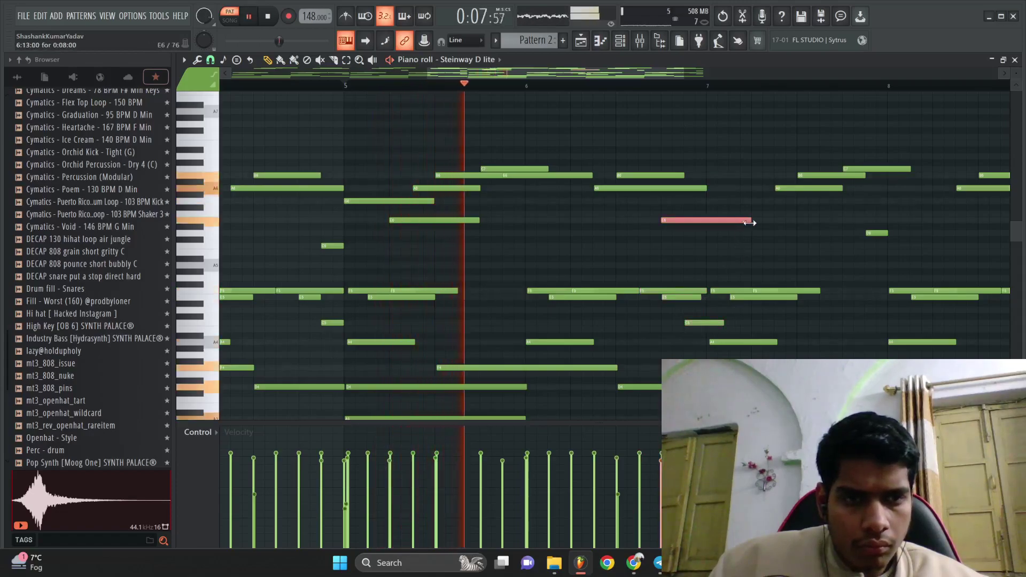
{"action": "left_click", "coordinate": [549, 214]}
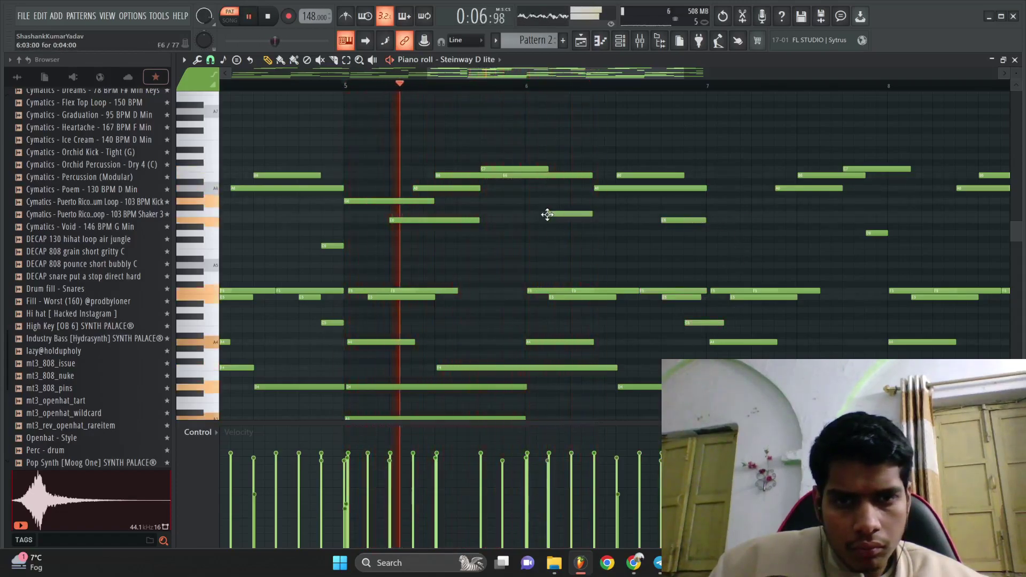
{"action": "left_click_drag", "start_coordinate": [598, 217], "coordinate": [658, 219]}
Play the melody from bar 5 to review the added lead notes.
{"action": "key", "text": "space"}
{"action": "key", "text": "space"}
{"action": "scroll", "coordinate": [657, 231], "scroll_direction": "down", "scroll_amount": 2}
{"action": "scroll", "coordinate": [661, 234], "scroll_direction": "down", "scroll_amount": 2}
{"action": "key", "text": "space"}
{"action": "scroll", "coordinate": [655, 250], "scroll_direction": "down", "scroll_amount": 3}
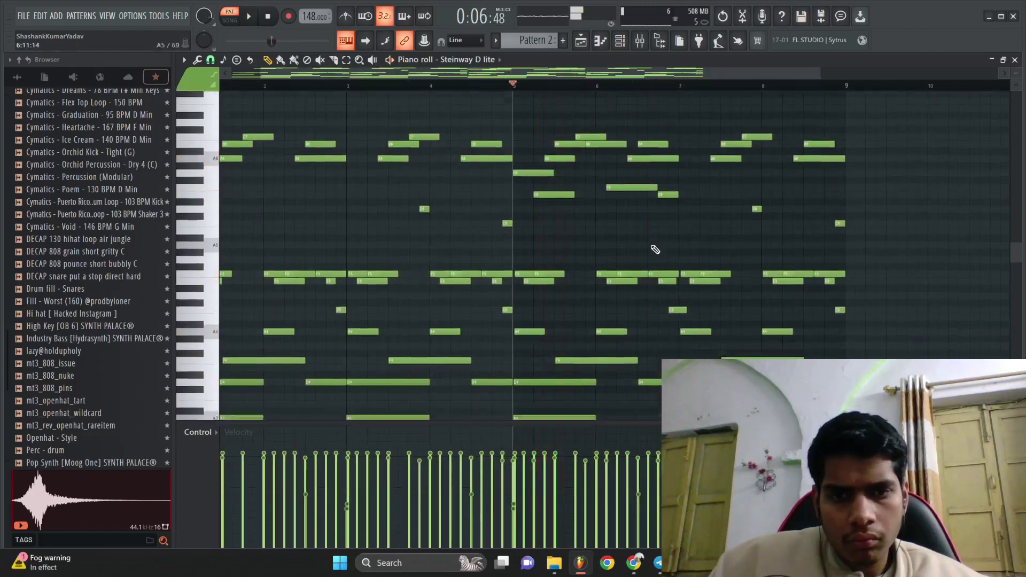
{"action": "key", "text": "space"}
{"action": "scroll", "coordinate": [571, 271], "scroll_direction": "up", "scroll_amount": 3}
{"action": "key", "text": "space"}
Delete all notes in bars 5 to 8.
{"action": "scroll", "coordinate": [501, 288], "scroll_direction": "up", "scroll_amount": 5}
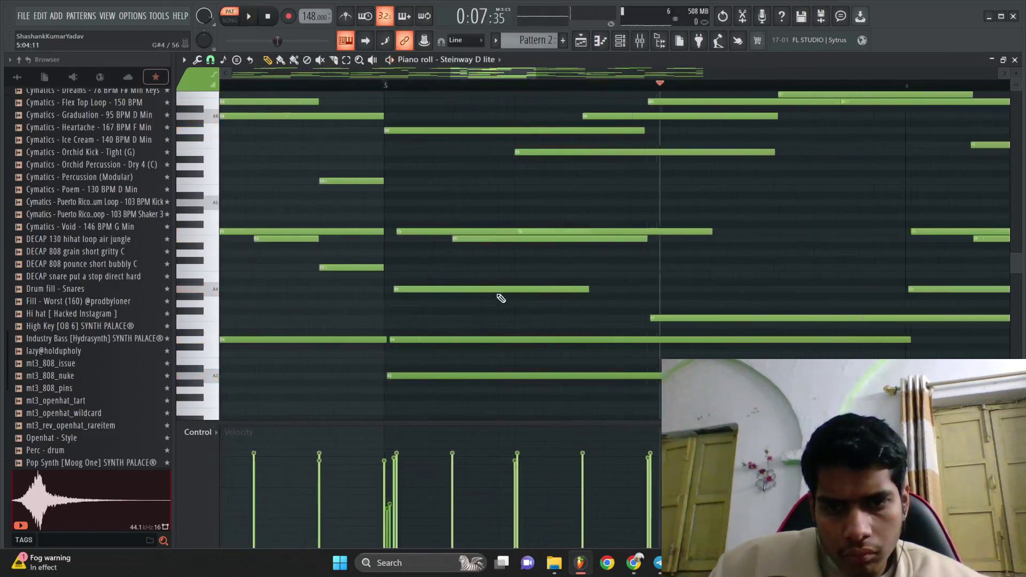
{"action": "scroll", "coordinate": [495, 298], "scroll_direction": "down", "scroll_amount": 6}
{"action": "left_click_drag", "start_coordinate": [758, 404], "coordinate": [472, 128]}
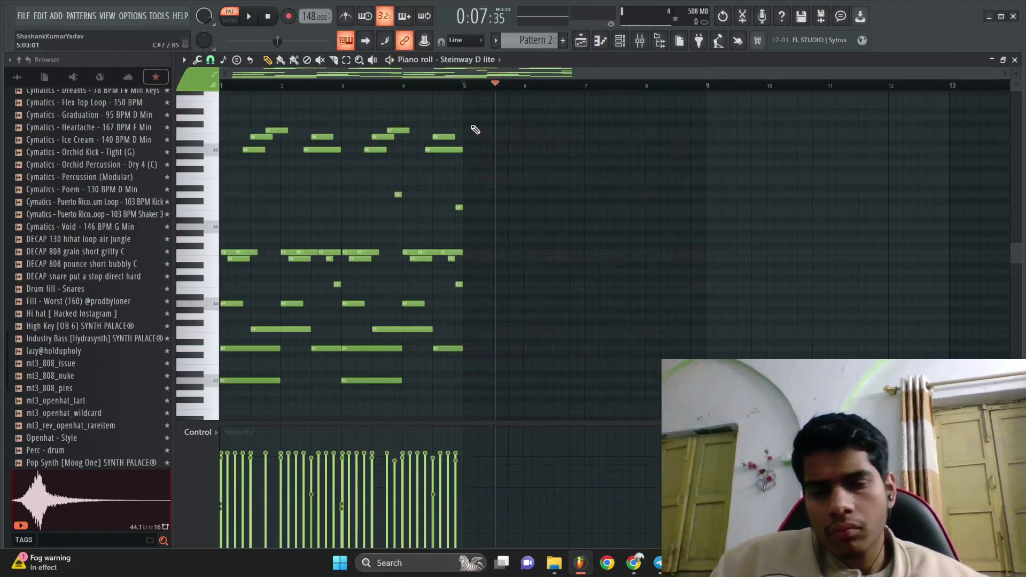
Duplicate the four-bar melody into bars 5 to 8 and play it from bar 5.
{"action": "scroll", "coordinate": [474, 130], "scroll_direction": "up", "scroll_amount": 6}
{"action": "scroll", "coordinate": [609, 381], "scroll_direction": "up", "scroll_amount": 3}
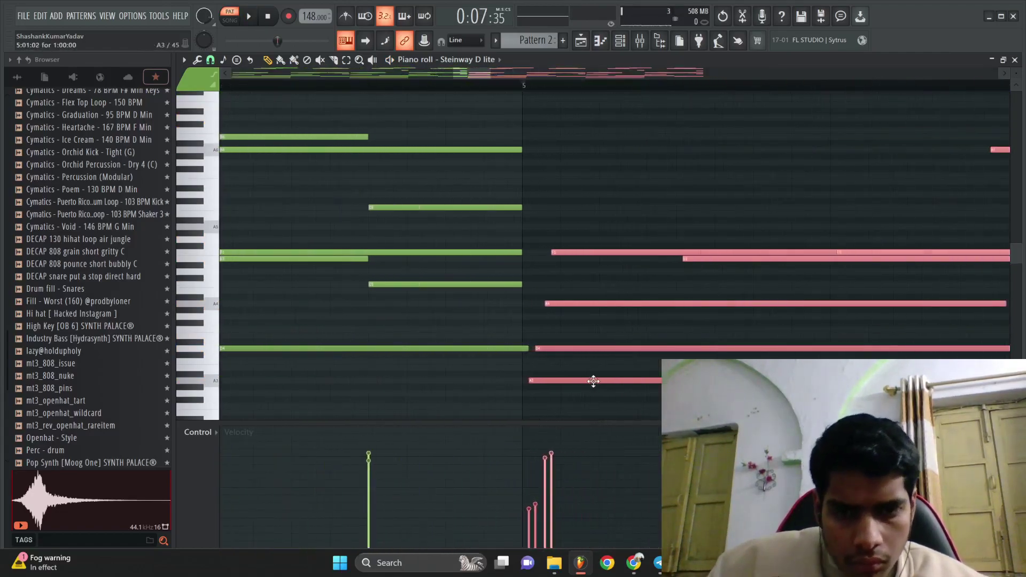
{"action": "key", "text": "space"}
{"action": "key", "text": "ctrl+d"}
{"action": "scroll", "coordinate": [591, 364], "scroll_direction": "down", "scroll_amount": 8}
{"action": "left_click", "coordinate": [473, 83]}
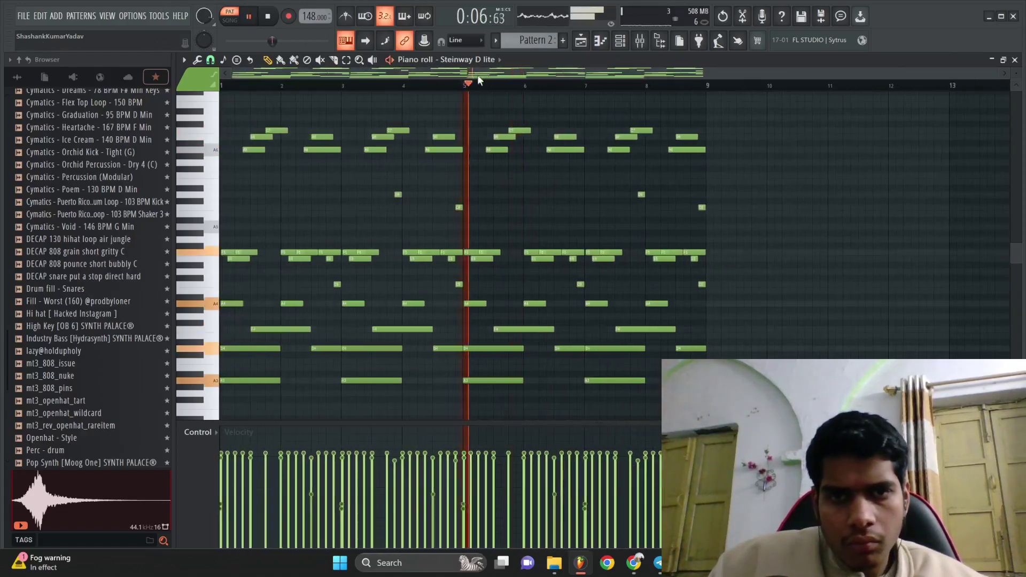
Replace the C7 note in bar 5 with a ten-step G6 starting on step 15.
{"action": "scroll", "coordinate": [527, 220], "scroll_direction": "up", "scroll_amount": 3}
{"action": "left_click", "coordinate": [509, 162]}
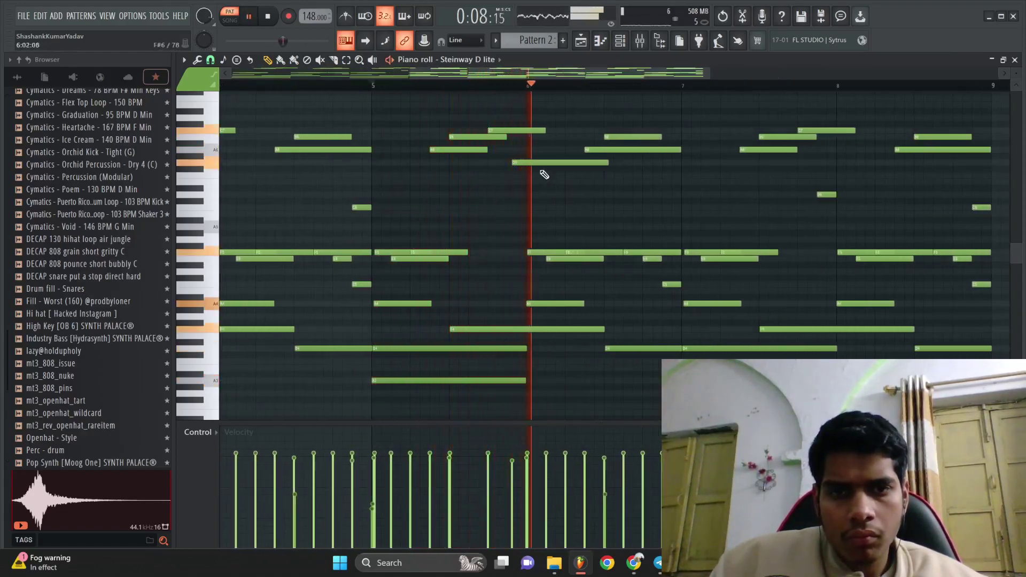
{"action": "right_click", "coordinate": [521, 130]}
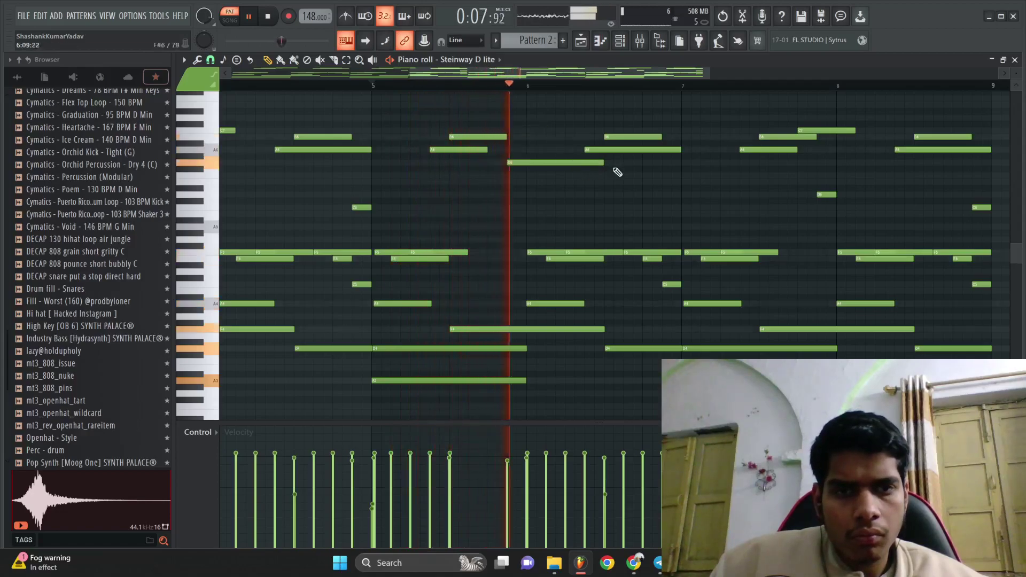
Add an F6 of about six and a half steps on step 15 of bar 6, and delete that bar's short C5.
{"action": "key", "text": "space"}
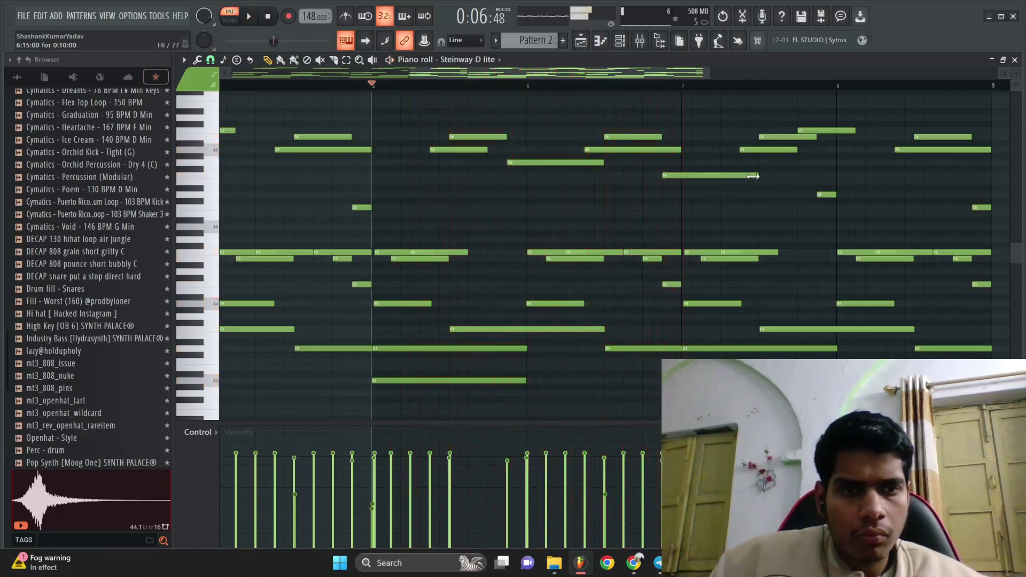
{"action": "right_click", "coordinate": [672, 285]}
{"action": "key", "text": "space"}
{"action": "scroll", "coordinate": [673, 293], "scroll_direction": "down", "scroll_amount": 4}
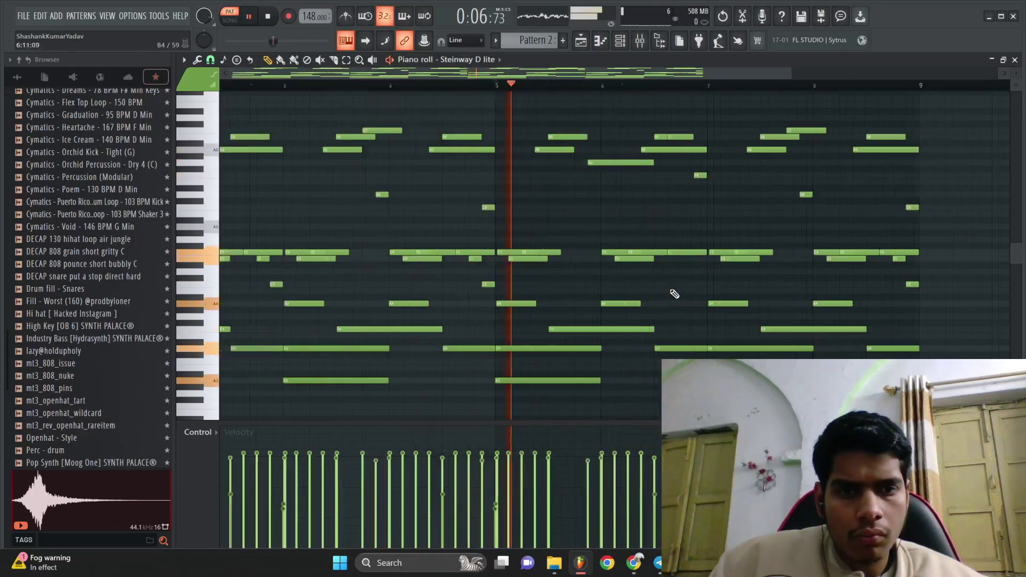
{"action": "scroll", "coordinate": [625, 298], "scroll_direction": "up", "scroll_amount": 6}
{"action": "left_click_drag", "start_coordinate": [530, 177], "coordinate": [560, 179]}
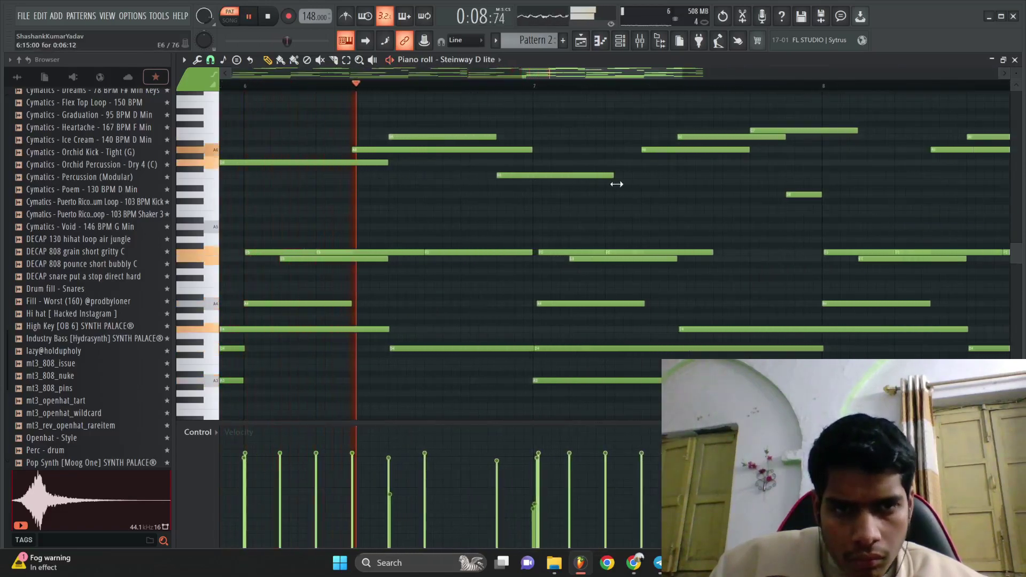
Try an E6 note in bar 7 with playback and remove it again.
{"action": "left_click", "coordinate": [666, 181]}
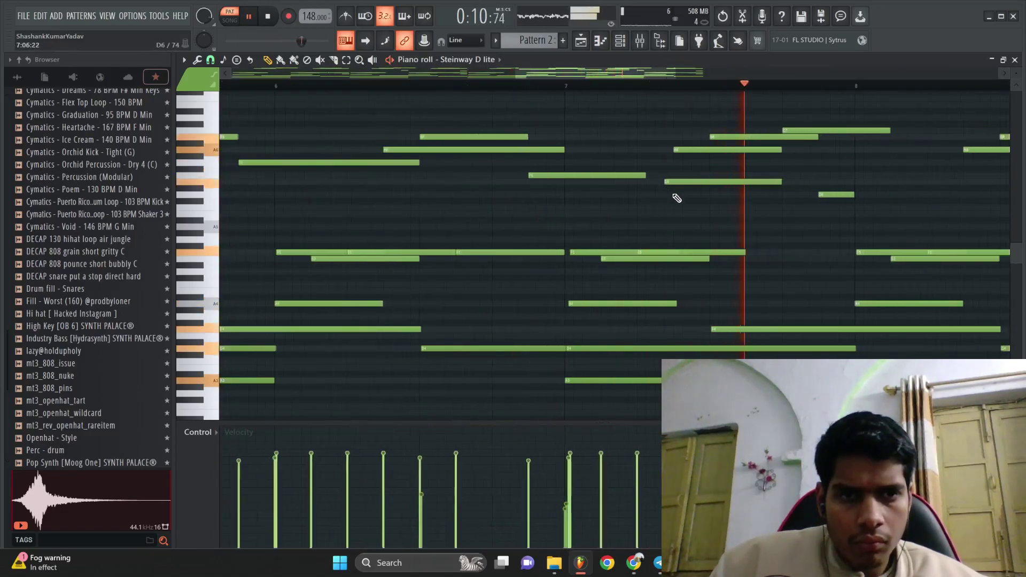
{"action": "scroll", "coordinate": [679, 192], "scroll_direction": "down", "scroll_amount": 3}
{"action": "key", "text": "space"}
{"action": "key", "text": "space"}
{"action": "right_click", "coordinate": [683, 164]}
{"action": "scroll", "coordinate": [684, 165], "scroll_direction": "down", "scroll_amount": 3}
Raise the A6, B6 and C7 lead notes in bar 7 by one octave and play from bar 7.
{"action": "key", "text": "space"}
{"action": "left_click_drag", "start_coordinate": [745, 145], "coordinate": [697, 111]}
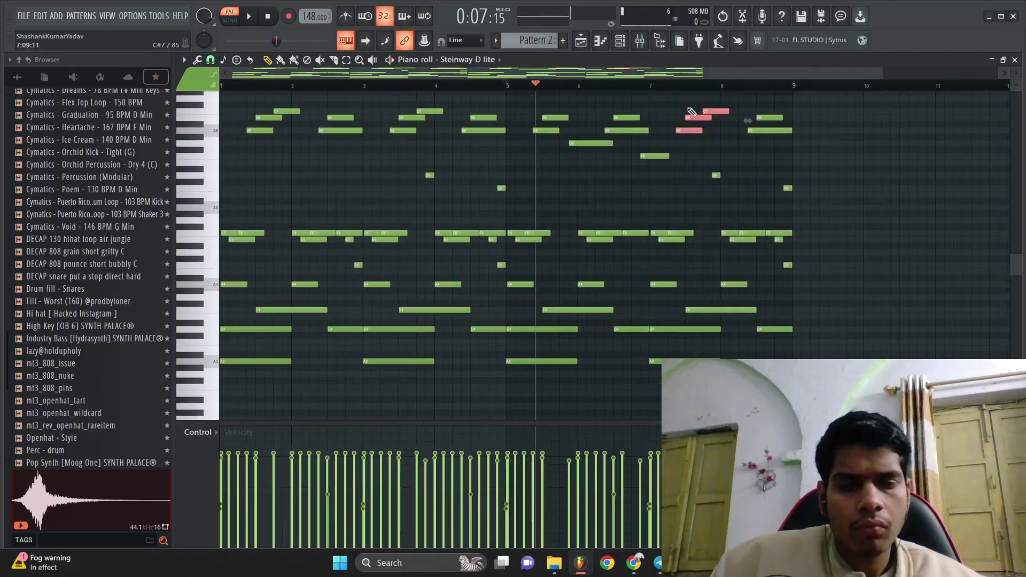
{"action": "key", "text": "ctrl+Up"}
{"action": "key", "text": "space"}
{"action": "scroll", "coordinate": [688, 107], "scroll_direction": "up", "scroll_amount": 3}
{"action": "left_click", "coordinate": [675, 97], "text": "ctrl"}
{"action": "key", "text": "space"}
{"action": "left_click", "coordinate": [605, 86]}
{"action": "key", "text": "space"}
{"action": "scroll", "coordinate": [695, 186], "scroll_direction": "up", "scroll_amount": 2}
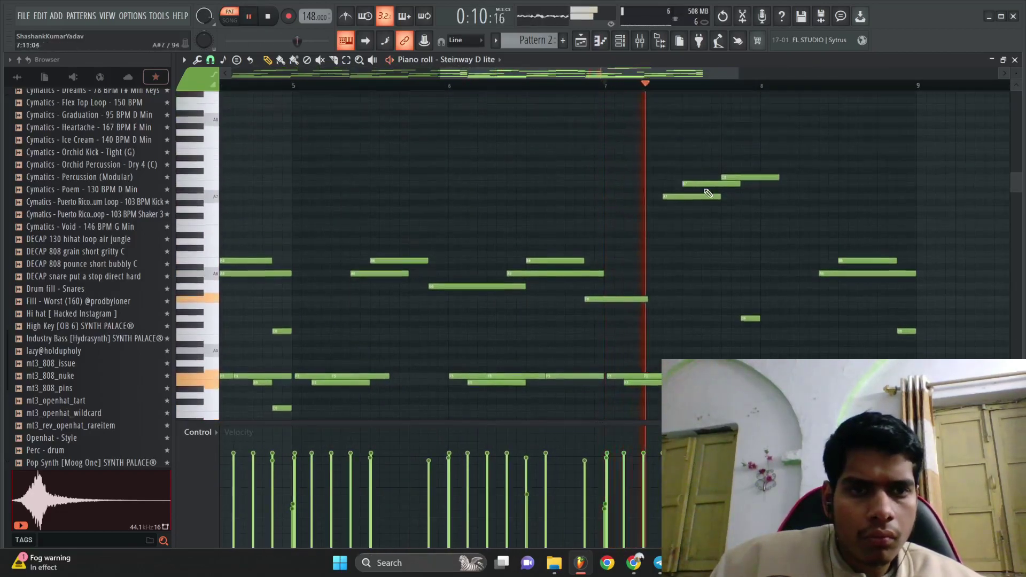
Remove bar 7's C8, add five-step D7 and B6 notes on steps 11 and 13, and an F7 reaching through step 8 of bar 8.
{"action": "left_click", "coordinate": [741, 152]}
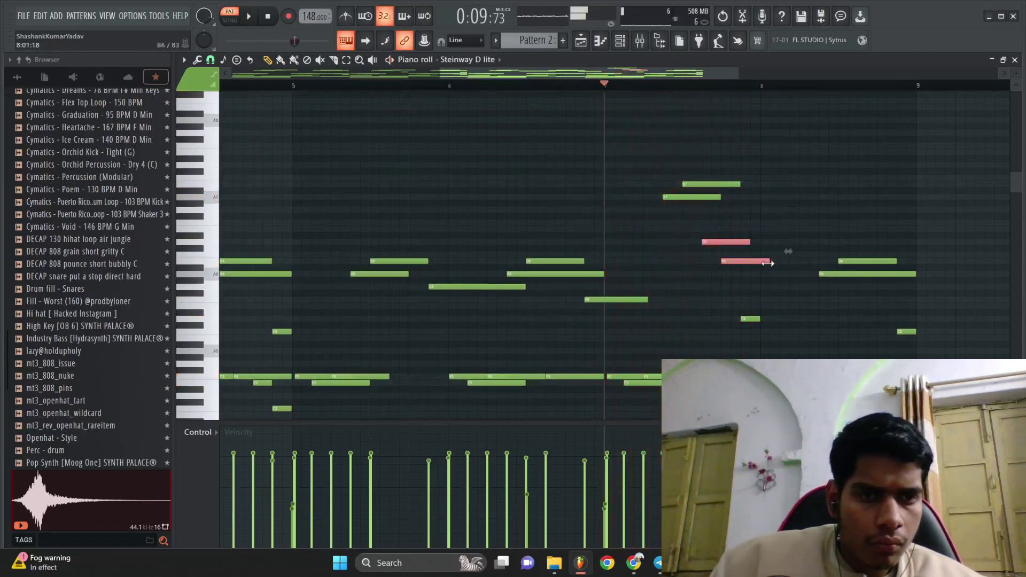
{"action": "left_click", "coordinate": [759, 270], "text": "ctrl"}
{"action": "scroll", "coordinate": [753, 262], "scroll_direction": "up", "scroll_amount": 2}
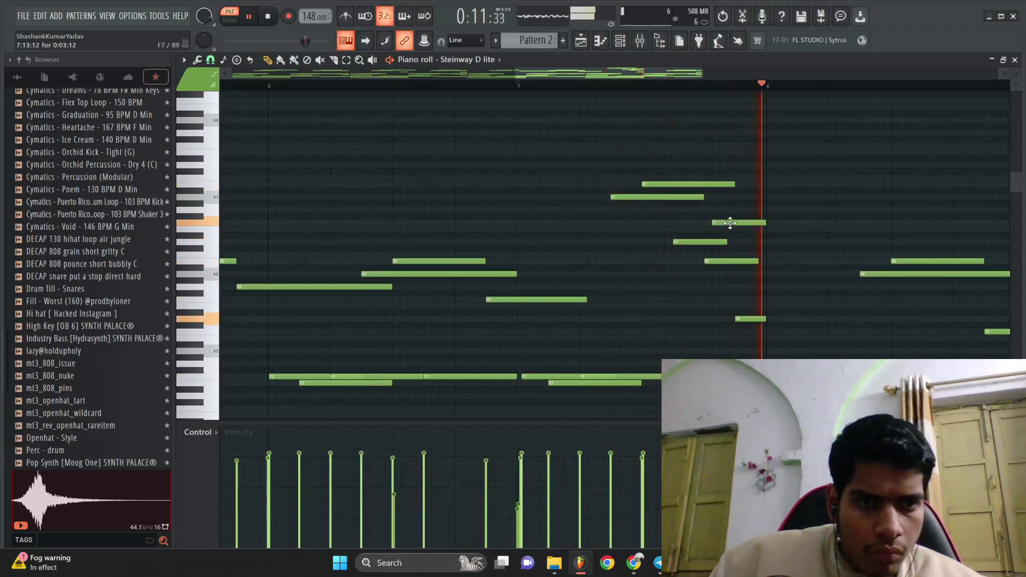
{"action": "scroll", "coordinate": [897, 228], "scroll_direction": "down", "scroll_amount": 4}
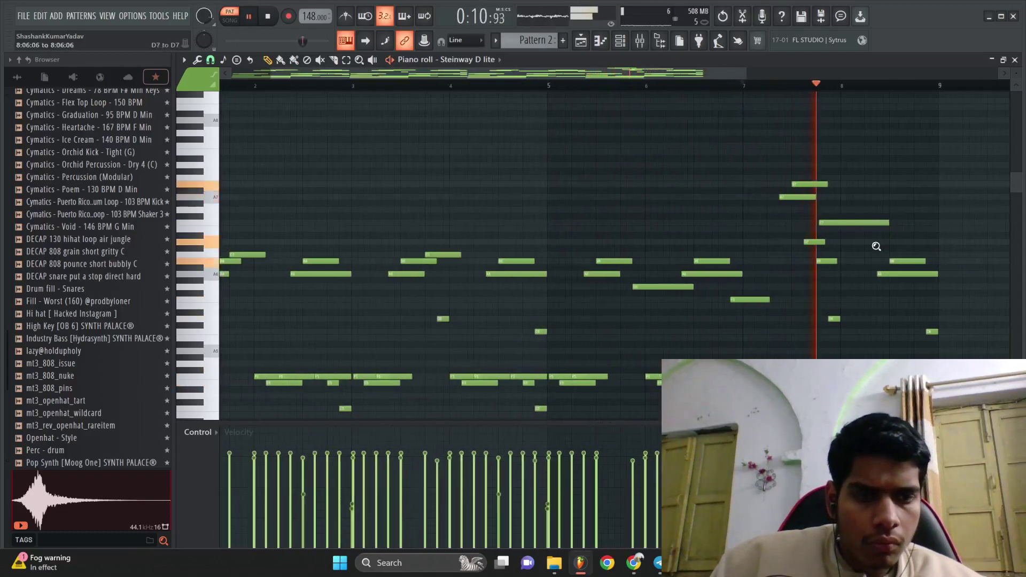
{"action": "scroll", "coordinate": [834, 262], "scroll_direction": "down", "scroll_amount": 2}
Raise the A6, B6 and C6 lead notes in bar 8 by one octave and play the result.
{"action": "scroll", "coordinate": [749, 254], "scroll_direction": "up", "scroll_amount": 4}
{"action": "left_click_drag", "start_coordinate": [771, 255], "coordinate": [700, 171]}
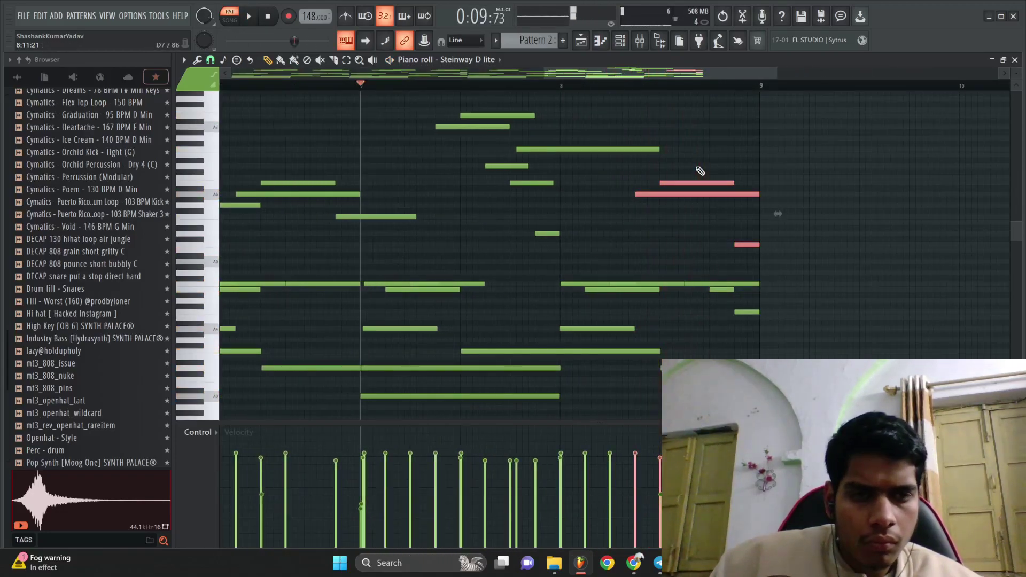
{"action": "key", "text": "ctrl+Up"}
{"action": "left_click", "coordinate": [701, 171], "text": "ctrl"}
{"action": "key", "text": "space"}
Add a long A7 note starting on step 3 of bar 8, testing it by playback.
{"action": "scroll", "coordinate": [695, 168], "scroll_direction": "up", "scroll_amount": 2}
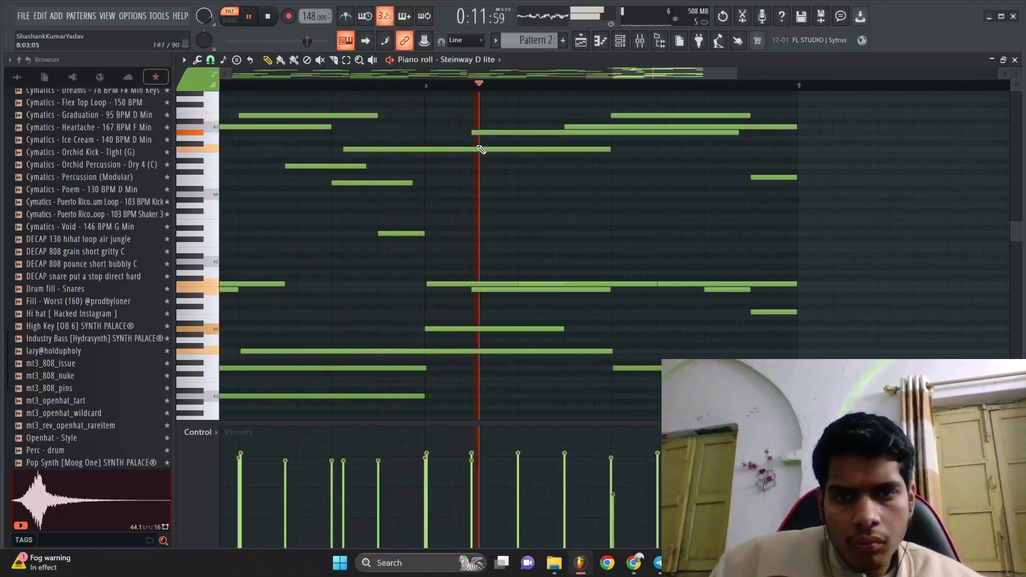
{"action": "key", "text": "space"}
{"action": "scroll", "coordinate": [481, 144], "scroll_direction": "down", "scroll_amount": 2}
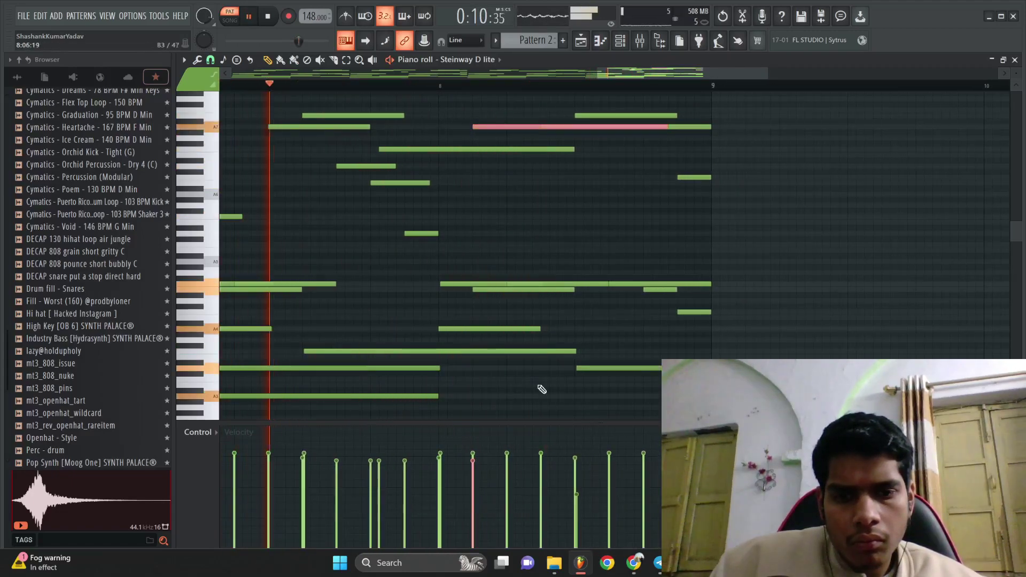
{"action": "scroll", "coordinate": [716, 236], "scroll_direction": "down", "scroll_amount": 4}
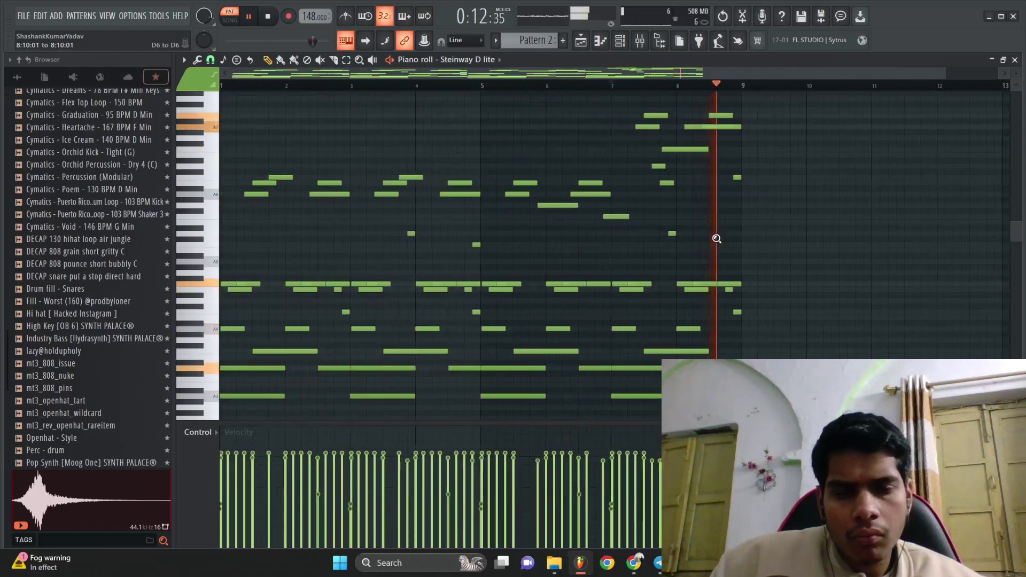
{"action": "scroll", "coordinate": [714, 236], "scroll_direction": "up", "scroll_amount": 4}
{"action": "left_click", "coordinate": [661, 127], "text": "ctrl"}
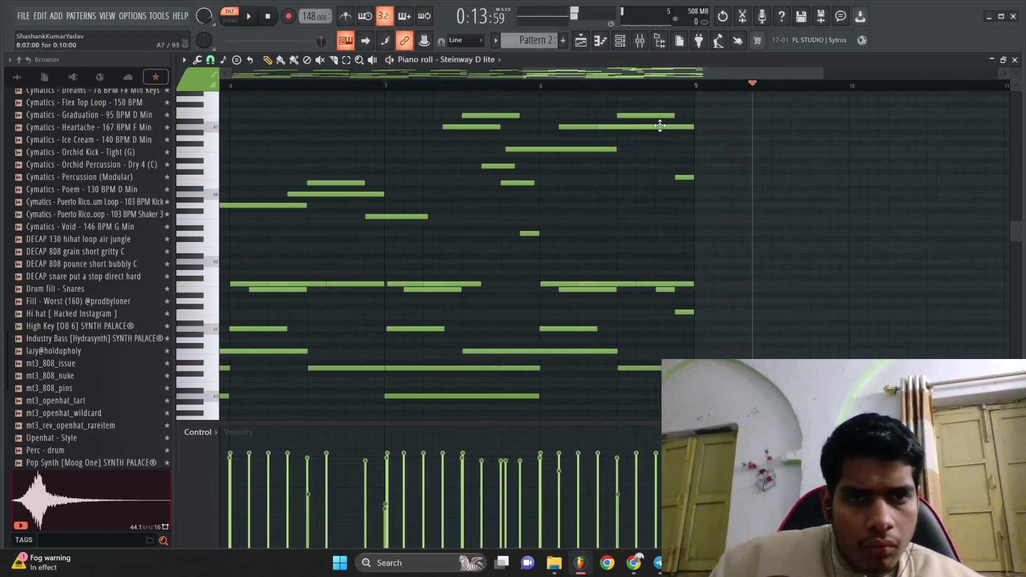
Add a G7 over steps 11–16 and an E7 over steps 13–16 of bar 8, and play the pattern.
{"action": "key", "text": "space"}
{"action": "left_click_drag", "start_coordinate": [641, 139], "coordinate": [652, 156]}
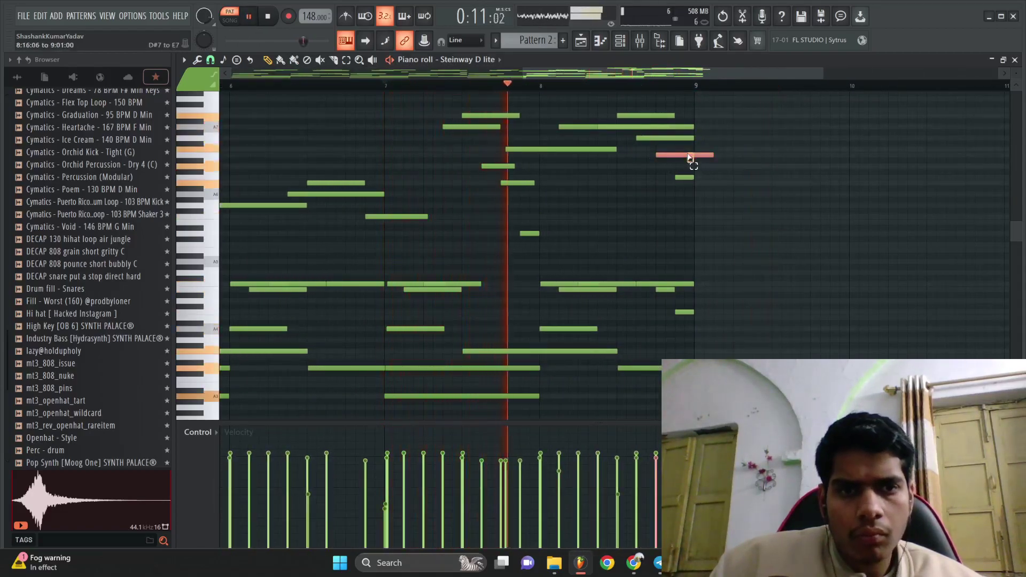
{"action": "scroll", "coordinate": [696, 156], "scroll_direction": "down", "scroll_amount": 5}
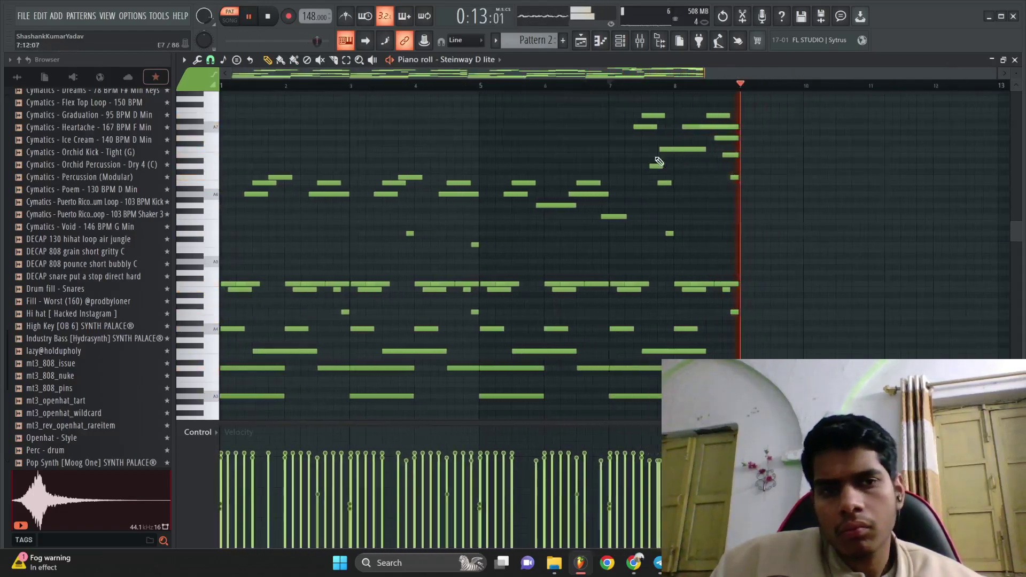
{"action": "right_click", "coordinate": [516, 181], "text": "ctrl"}
{"action": "right_click", "coordinate": [515, 182], "text": "ctrl"}
{"action": "scroll", "coordinate": [570, 251], "scroll_direction": "down", "scroll_amount": 3}
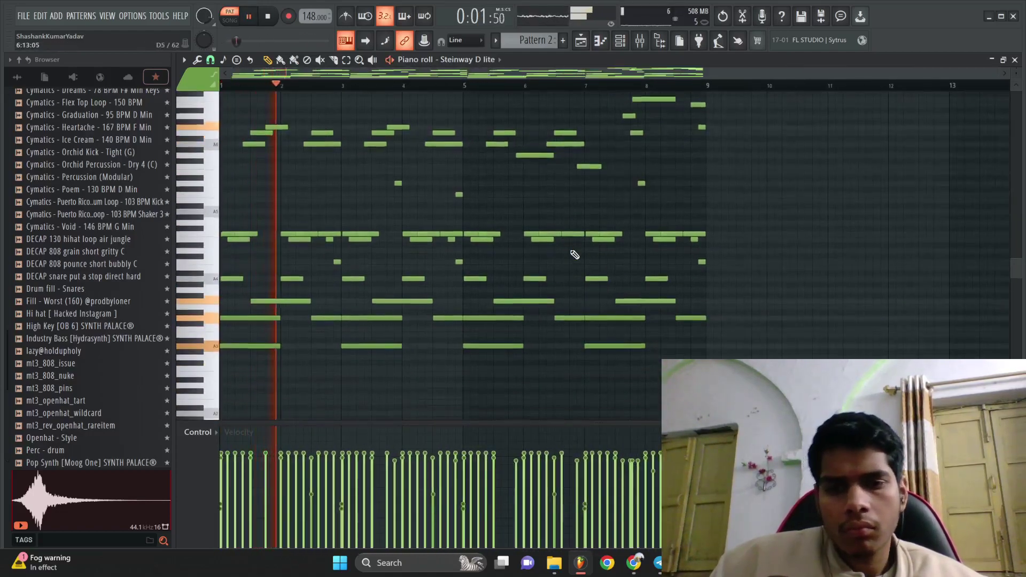
{"action": "scroll", "coordinate": [342, 304], "scroll_direction": "down", "scroll_amount": 2}
Lengthen the A4 notes in all eight bars to almost a full bar each.
{"action": "key", "text": "space"}
{"action": "scroll", "coordinate": [244, 254], "scroll_direction": "up", "scroll_amount": 2}
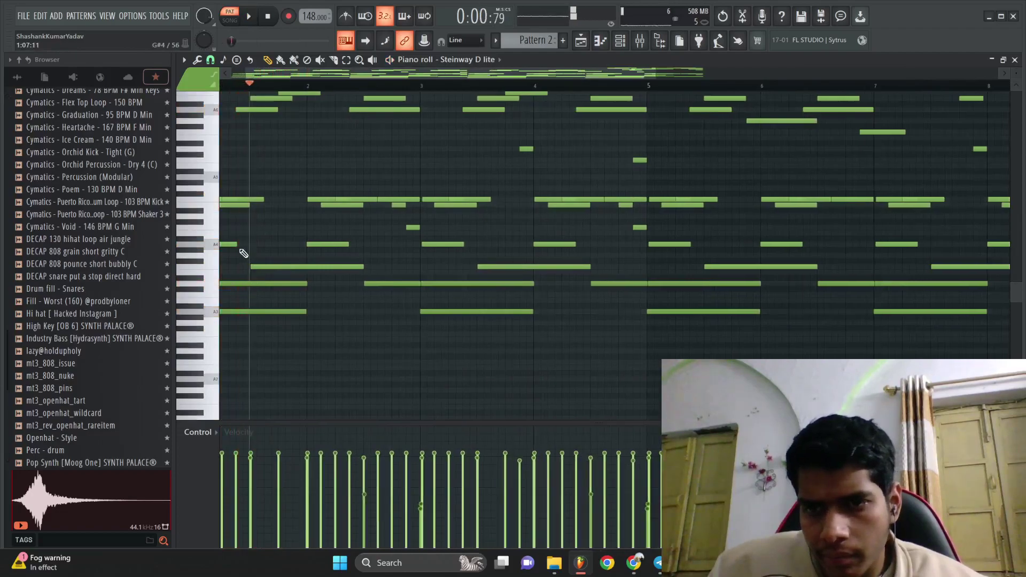
{"action": "scroll", "coordinate": [321, 256], "scroll_direction": "down", "scroll_amount": 2}
{"action": "key", "text": "ctrl+z"}
{"action": "key", "text": "space"}
{"action": "left_click_drag", "start_coordinate": [715, 246], "coordinate": [131, 254]}
{"action": "left_click_drag", "start_coordinate": [265, 247], "coordinate": [279, 249]}
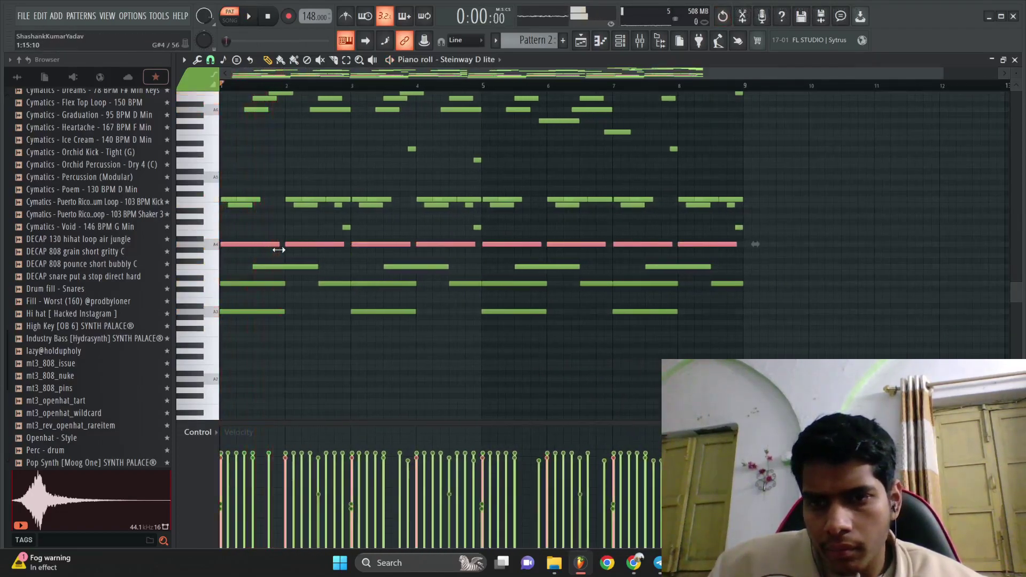
Lower the velocity of the F4 notes and play the pattern from the start.
{"action": "left_click_drag", "start_coordinate": [715, 266], "coordinate": [299, 273]}
{"action": "key", "text": "space"}
{"action": "right_click", "coordinate": [729, 266], "text": "ctrl"}
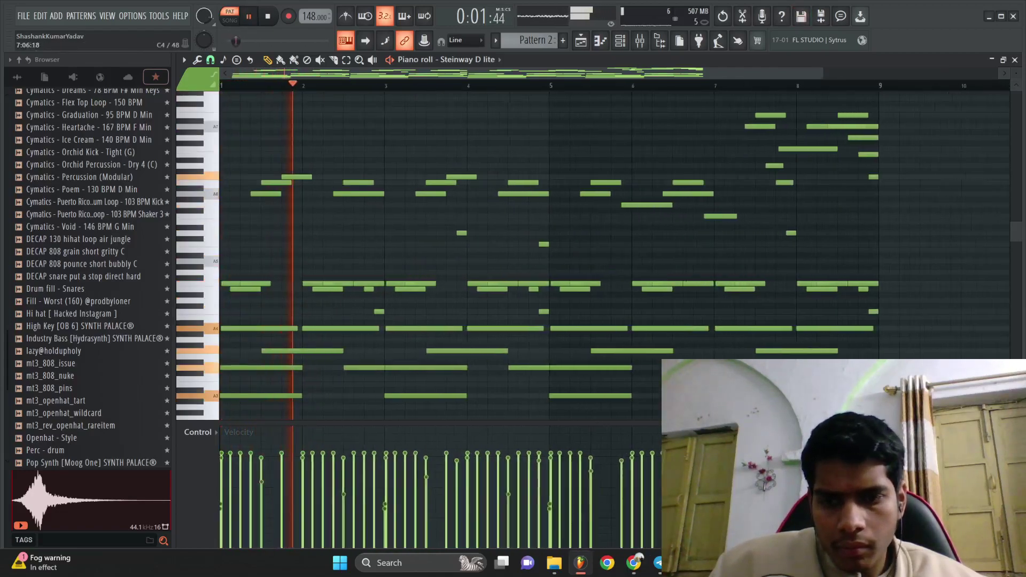
{"action": "scroll", "coordinate": [442, 383], "scroll_direction": "down", "scroll_amount": 3}
{"action": "scroll", "coordinate": [459, 320], "scroll_direction": "down", "scroll_amount": 3}
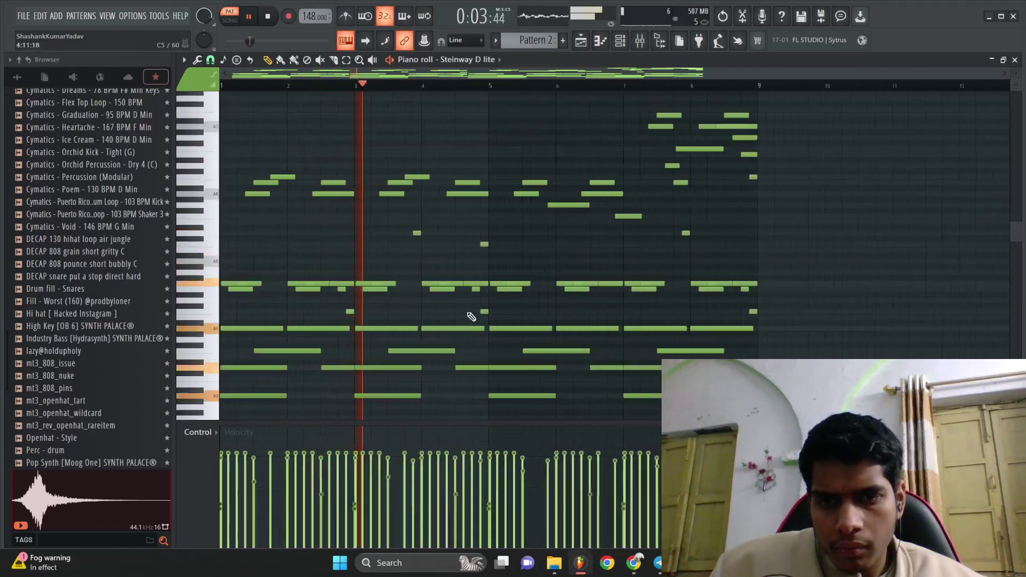
Slightly lower the velocity of all E5 and F5 notes, and raise the whole pattern by one octave.
{"action": "key", "text": "space"}
{"action": "left_click_drag", "start_coordinate": [672, 342], "coordinate": [182, 359]}
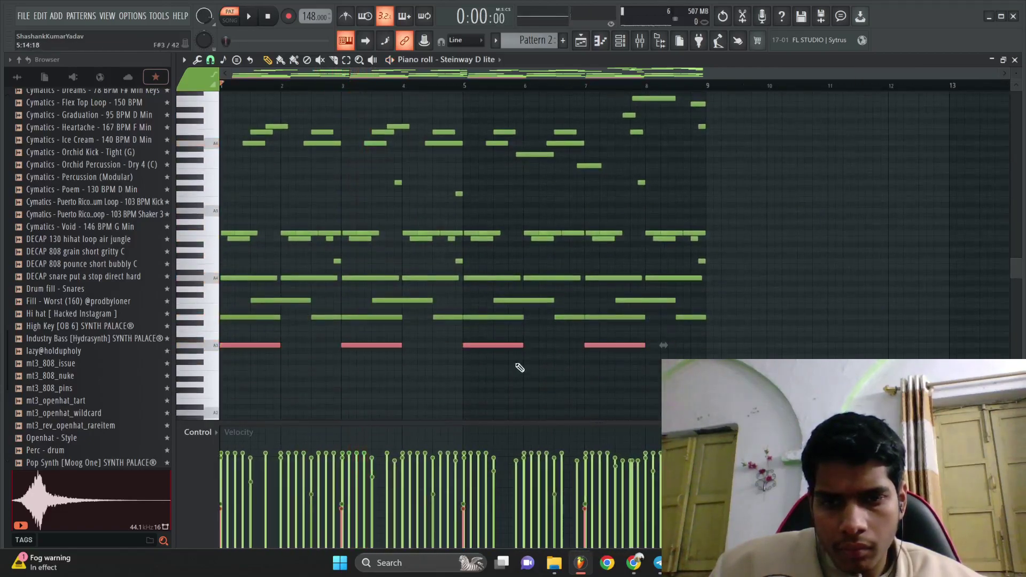
{"action": "left_click_drag", "start_coordinate": [722, 227], "coordinate": [214, 247]}
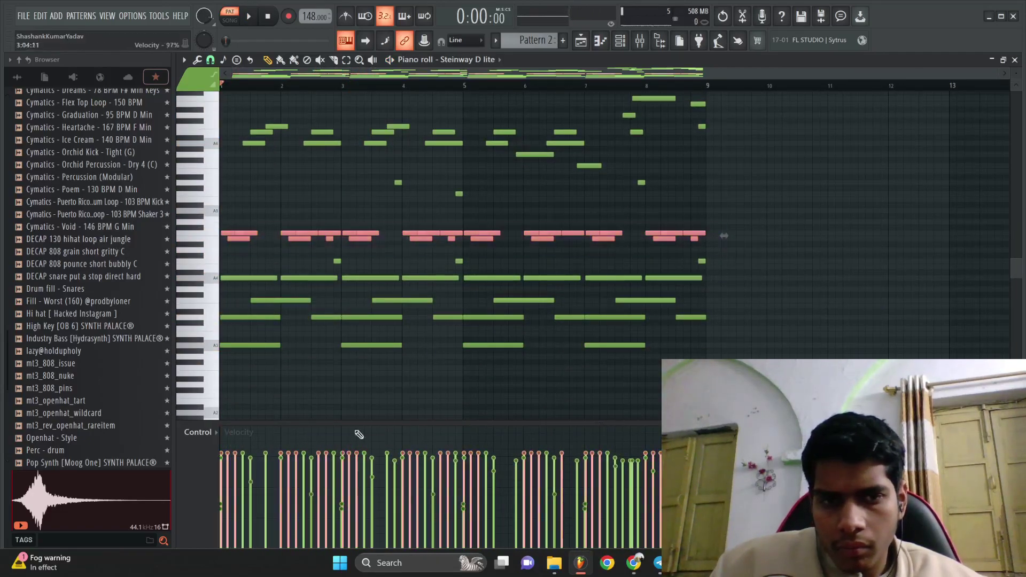
{"action": "scroll", "coordinate": [616, 470], "scroll_direction": "down", "scroll_amount": 2}
{"action": "right_click", "coordinate": [695, 460], "text": "ctrl"}
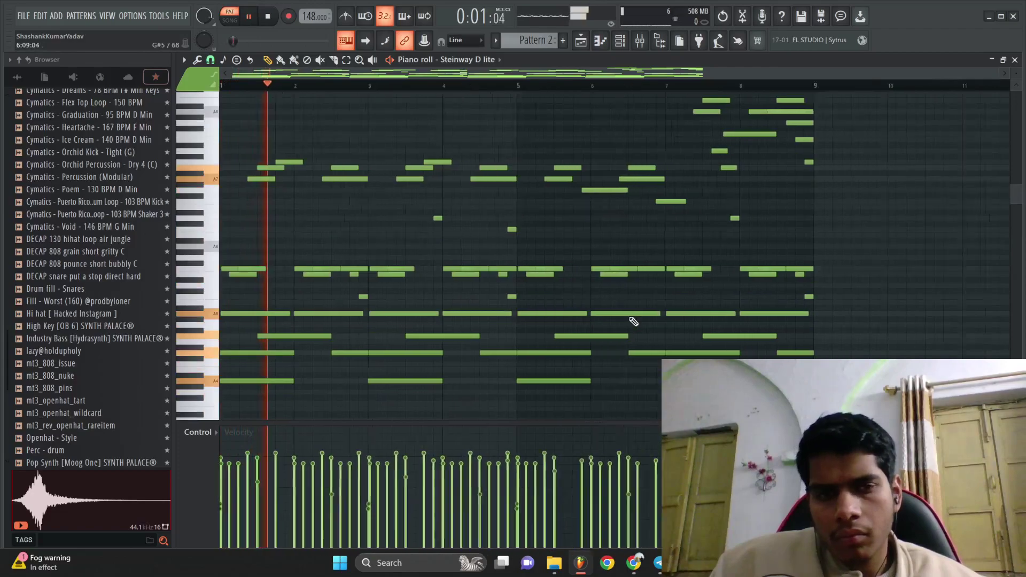
Copy the row of long A5 notes two octaves down to A3 and lower the copies' velocity.
{"action": "scroll", "coordinate": [601, 299], "scroll_direction": "up", "scroll_amount": 2}
{"action": "scroll", "coordinate": [598, 298], "scroll_direction": "down", "scroll_amount": 4}
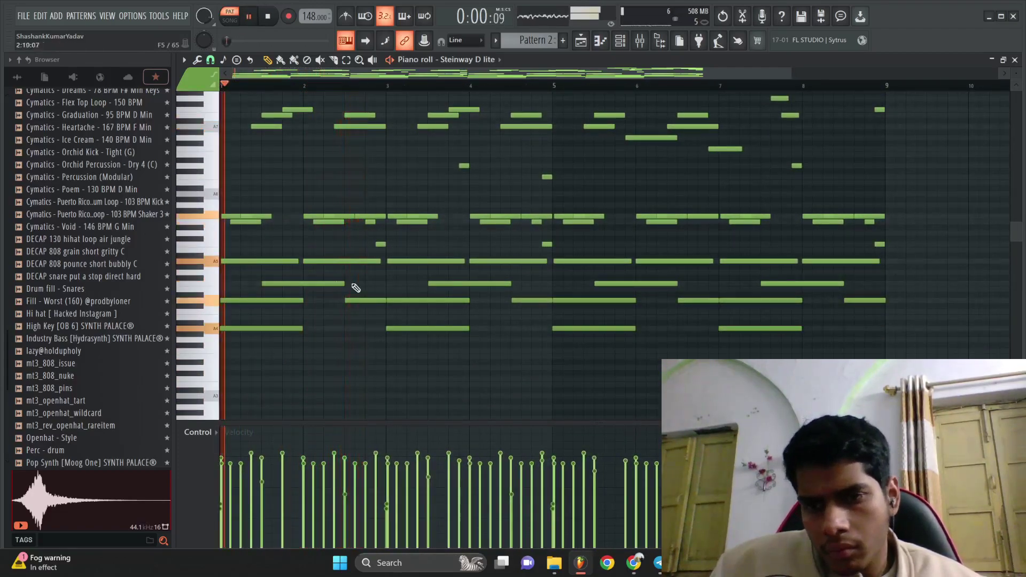
{"action": "left_click_drag", "start_coordinate": [849, 274], "coordinate": [162, 260]}
{"action": "left_click_drag", "start_coordinate": [244, 261], "coordinate": [226, 398]}
{"action": "key", "text": "space"}
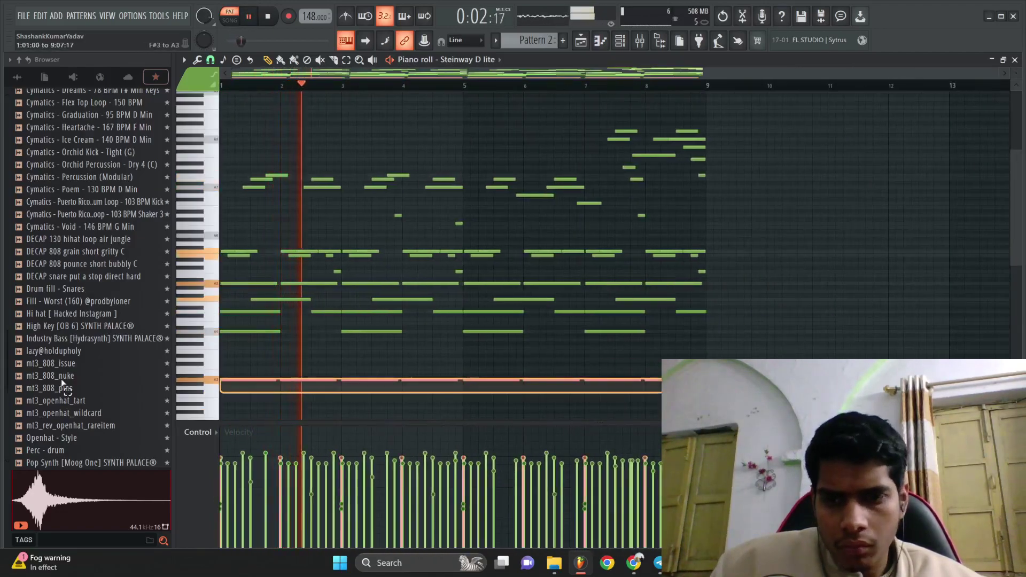
{"action": "left_click_drag", "start_coordinate": [62, 383], "coordinate": [62, 385]}
{"action": "scroll", "coordinate": [86, 427], "scroll_direction": "down", "scroll_amount": 4}
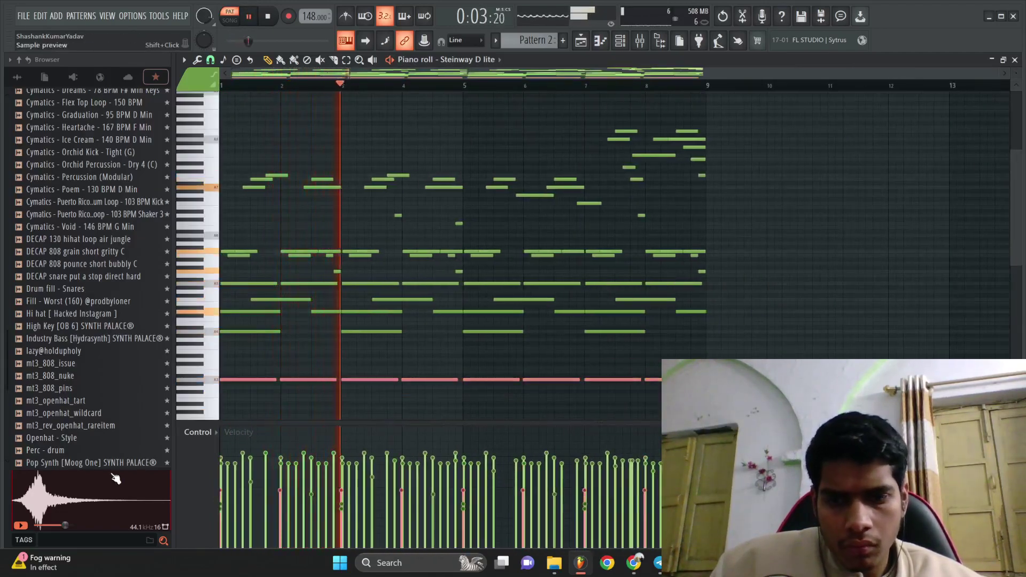
{"action": "left_click", "coordinate": [635, 566]}
{"action": "left_click", "coordinate": [634, 566]}
Add 15-step E4 and F4 notes on steps 7 and 9 of bar 1, plus another E4 on step 9 of bar 2.
{"action": "key", "text": "space"}
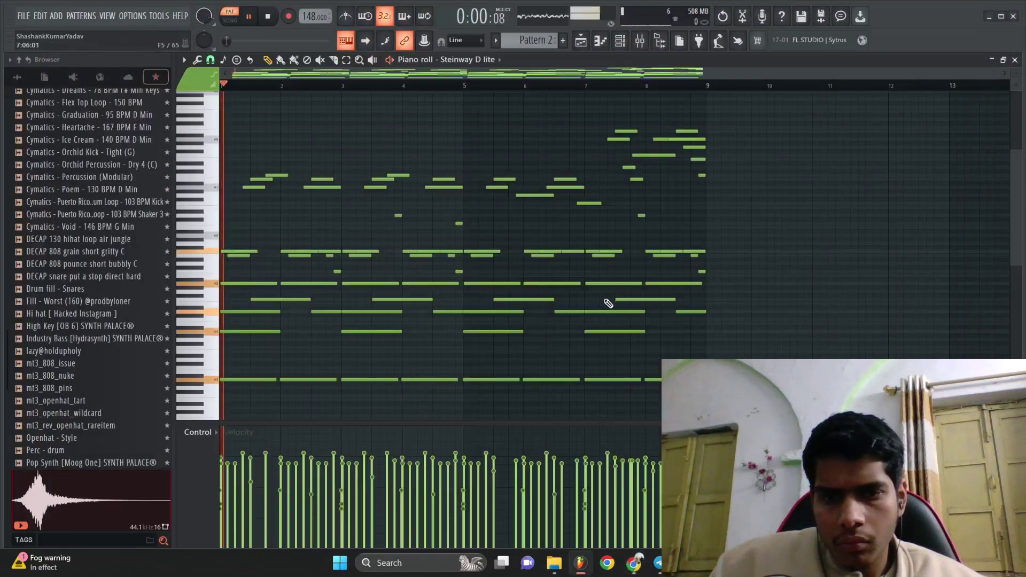
{"action": "scroll", "coordinate": [470, 322], "scroll_direction": "up", "scroll_amount": 4}
{"action": "scroll", "coordinate": [473, 322], "scroll_direction": "down", "scroll_amount": 3}
{"action": "scroll", "coordinate": [233, 264], "scroll_direction": "up", "scroll_amount": 3}
{"action": "left_click_drag", "start_coordinate": [271, 273], "coordinate": [277, 274]}
{"action": "left_click_drag", "start_coordinate": [392, 284], "coordinate": [269, 288]}
{"action": "left_click", "coordinate": [321, 284], "text": "ctrl"}
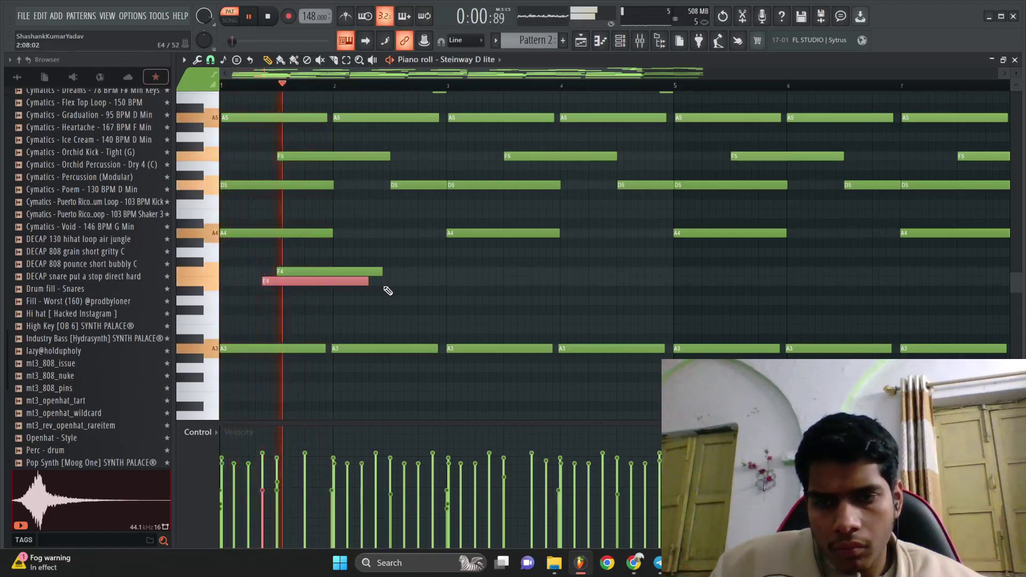
Try to copy the three added E4 and F4 notes into bars 3 and 4.
{"action": "left_click_drag", "start_coordinate": [473, 306], "coordinate": [248, 262]}
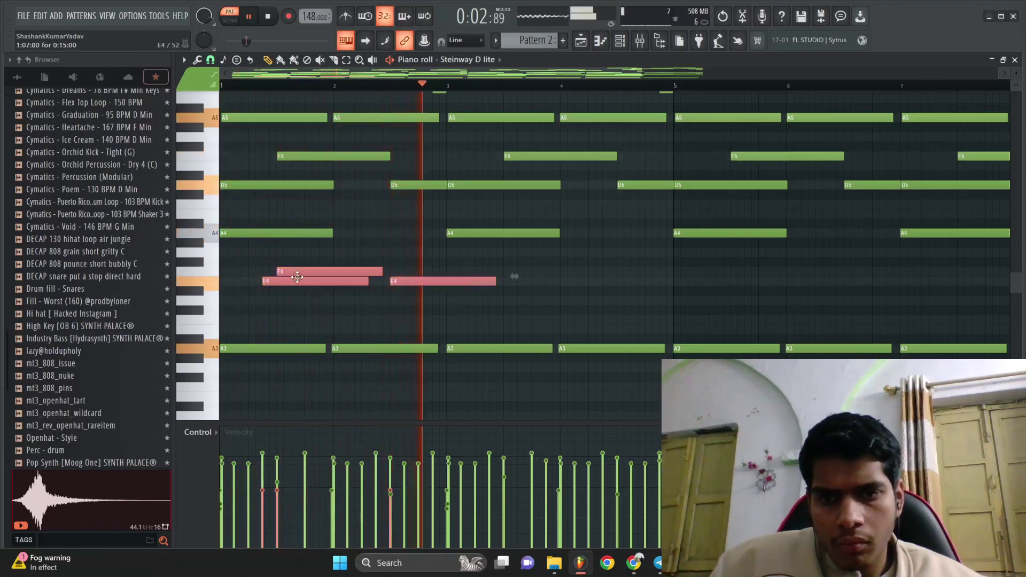
{"action": "left_click_drag", "start_coordinate": [301, 282], "coordinate": [538, 282]}
{"action": "key", "text": "space"}
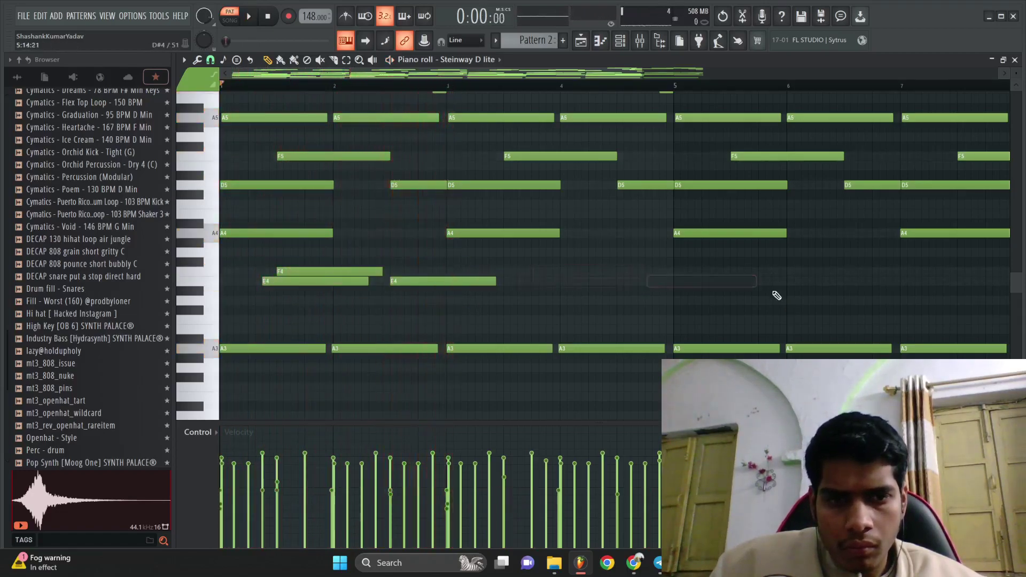
Copy the three E4 and F4 notes from bars 1 and 2 into bars 5 and 6.
{"action": "right_click", "coordinate": [781, 296], "text": "ctrl"}
{"action": "left_click_drag", "start_coordinate": [381, 360], "coordinate": [381, 360]}
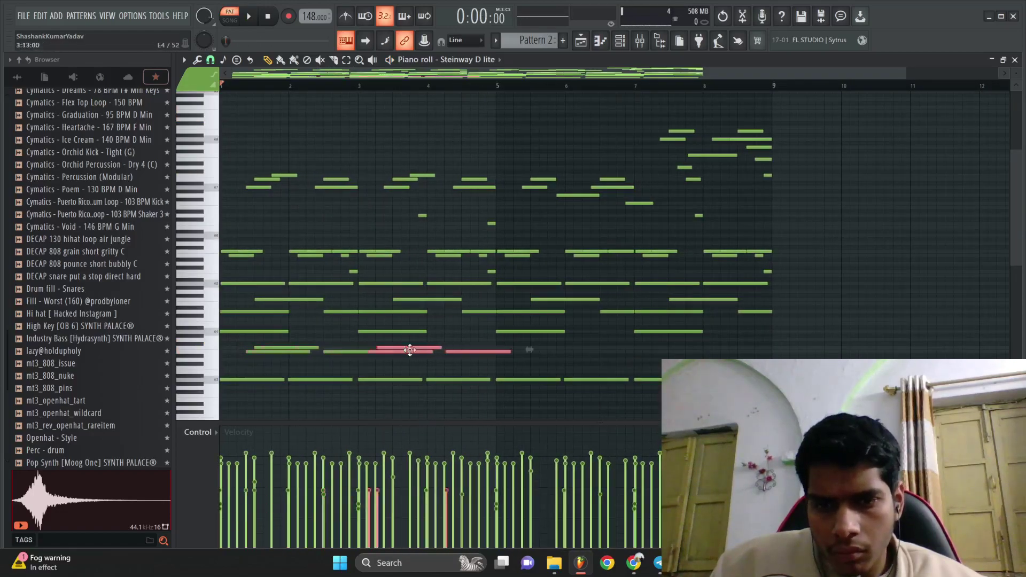
{"action": "scroll", "coordinate": [530, 363], "scroll_direction": "up", "scroll_amount": 3, "text": "ctrl"}
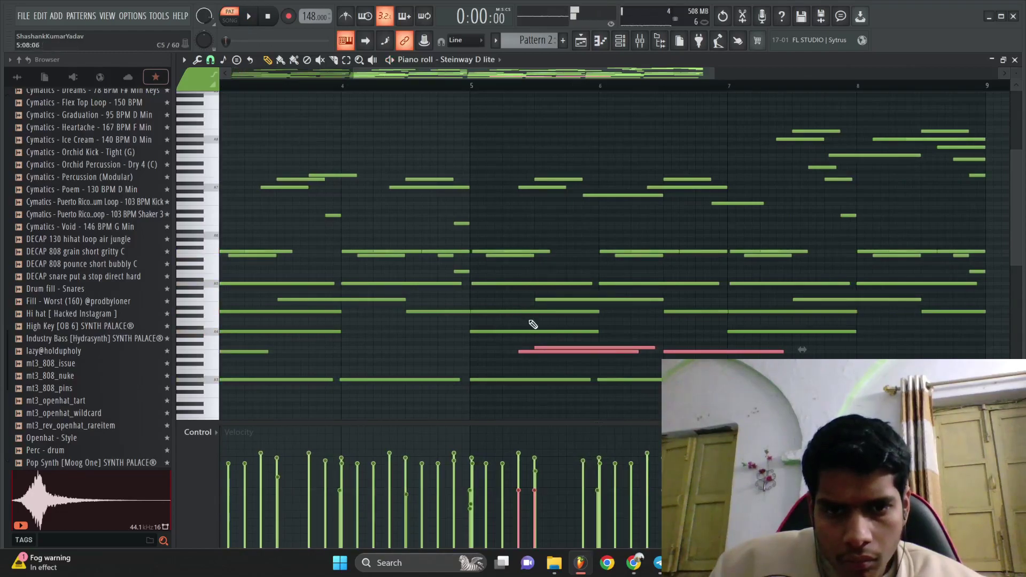
{"action": "scroll", "coordinate": [533, 322], "scroll_direction": "down", "scroll_amount": 2, "text": "ctrl"}
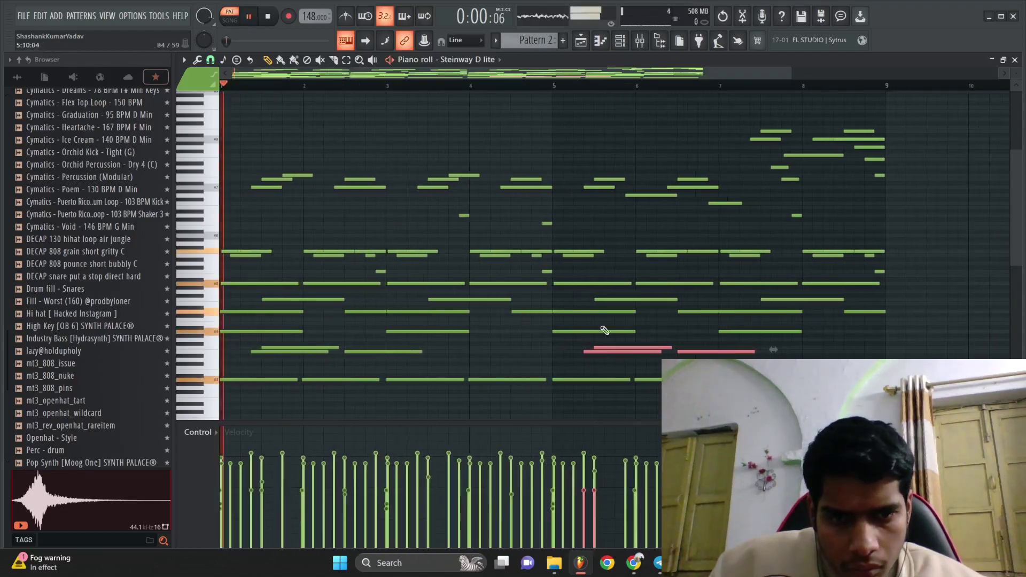
Play Pattern 2 from bar 5 to check the copied notes, and clear the note selection.
{"action": "left_click", "coordinate": [555, 85]}
{"action": "key", "text": "space"}
{"action": "left_click", "coordinate": [566, 136], "text": "ctrl"}
{"action": "scroll", "coordinate": [577, 147], "scroll_direction": "up", "scroll_amount": 2, "text": "ctrl"}
{"action": "scroll", "coordinate": [588, 160], "scroll_direction": "down", "scroll_amount": 3, "text": "ctrl"}
{"action": "scroll", "coordinate": [597, 299], "scroll_direction": "up", "scroll_amount": 2, "text": "ctrl"}
Switch to Chrome to check the 5 minute timer and dismiss its alarm.
{"action": "left_click", "coordinate": [632, 561]}
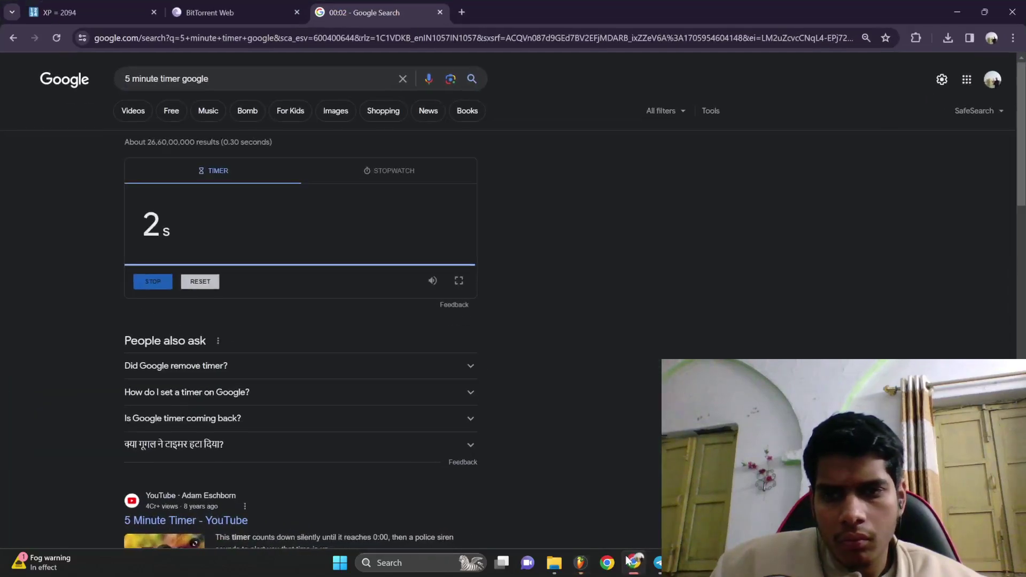
{"action": "left_click", "coordinate": [629, 560]}
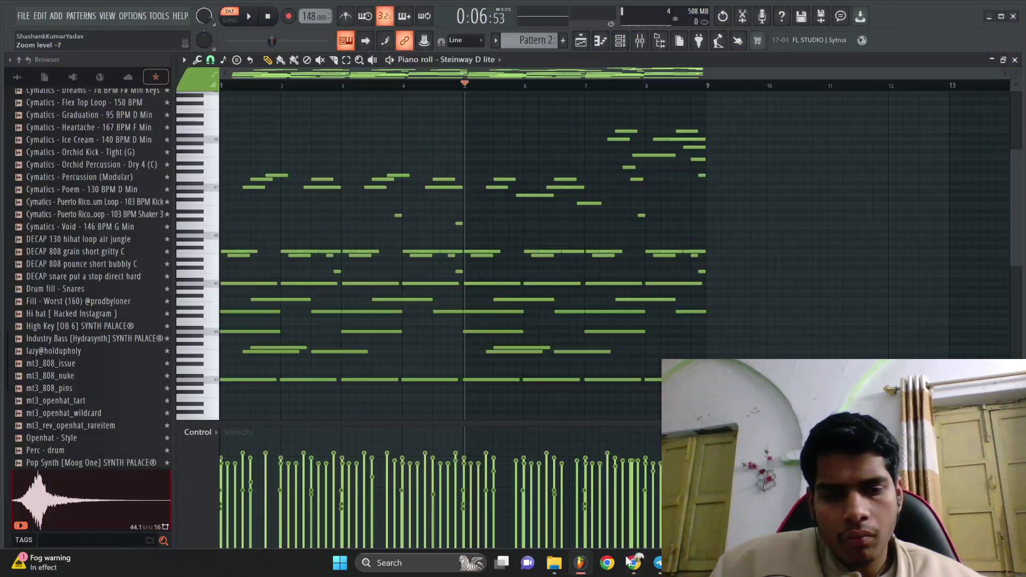
{"action": "left_click", "coordinate": [632, 561]}
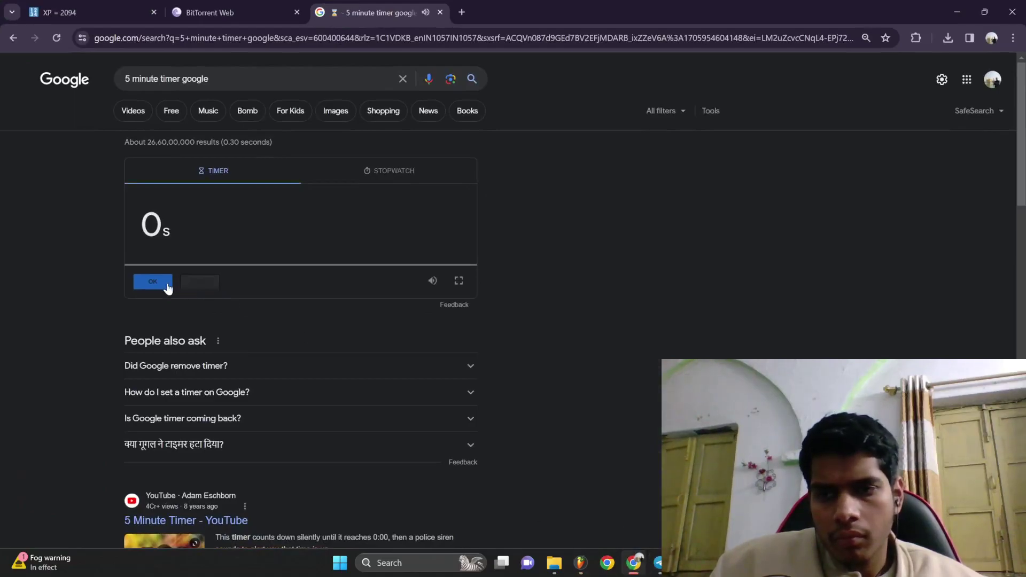
Switch to FL Studio and, in the playlist, place Pattern 1 on Track 2 at bar 1 and move Pattern 2 to bar 9.
{"action": "left_click", "coordinate": [581, 562]}
{"action": "left_click", "coordinate": [579, 40]}
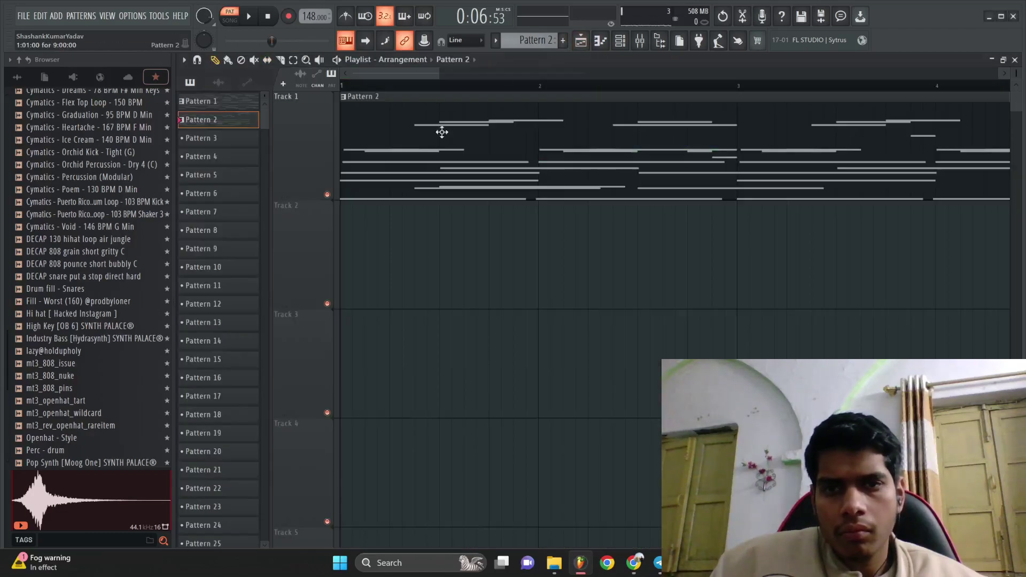
{"action": "left_click_drag", "start_coordinate": [200, 101], "coordinate": [345, 248]}
{"action": "left_click_drag", "start_coordinate": [446, 157], "coordinate": [662, 157]}
Play the arrangement from the start and examine Pattern 1's notes in the piano roll.
{"action": "key", "text": "space"}
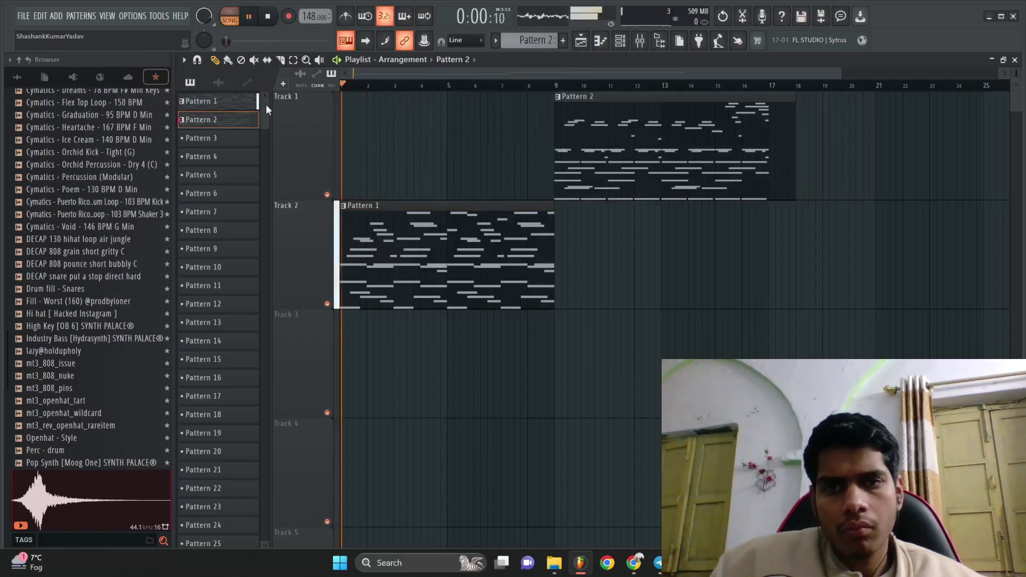
{"action": "double_click", "coordinate": [410, 238]}
{"action": "scroll", "coordinate": [239, 197], "scroll_direction": "up", "scroll_amount": 3}
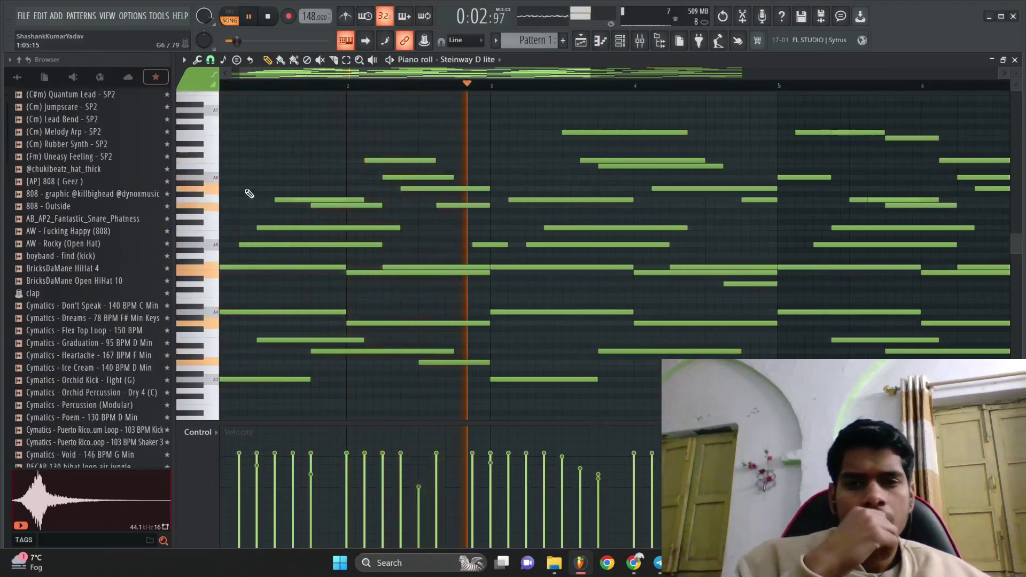
{"action": "scroll", "coordinate": [472, 167], "scroll_direction": "down", "scroll_amount": 3}
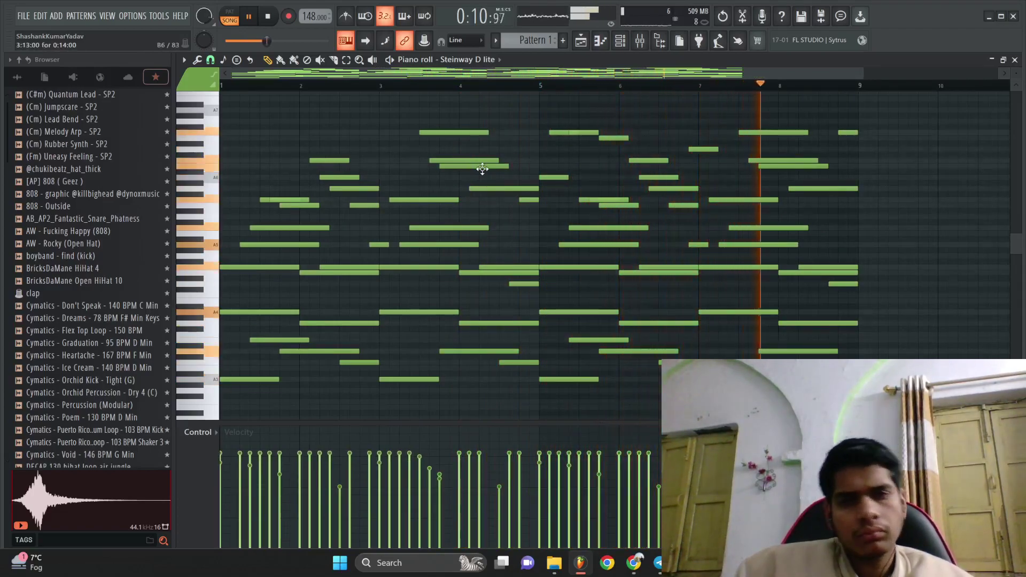
Open Pattern 2 from the playlist and examine its lead, chord and bass notes across all eight bars during playback.
{"action": "left_click", "coordinate": [582, 41]}
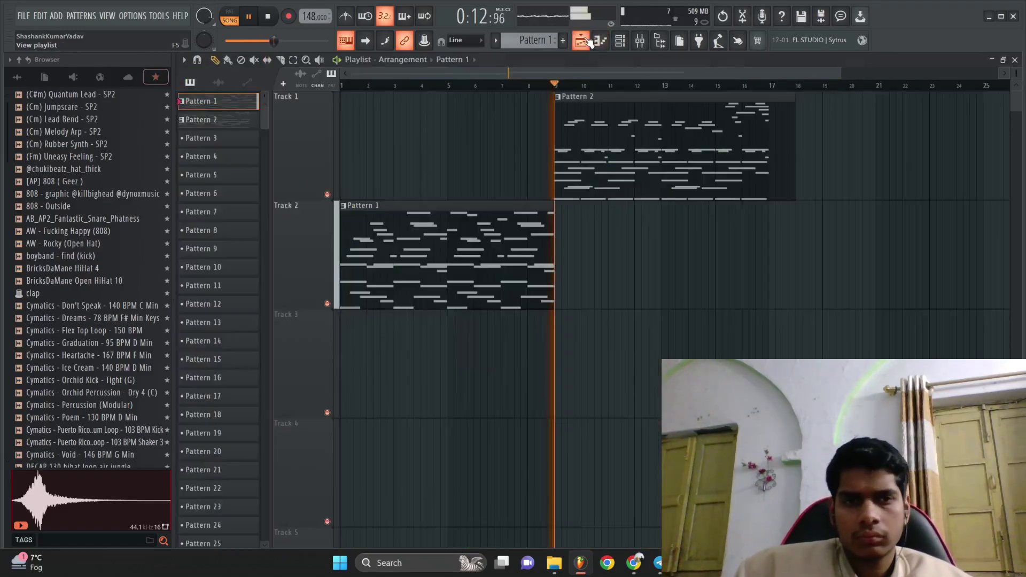
{"action": "double_click", "coordinate": [601, 161]}
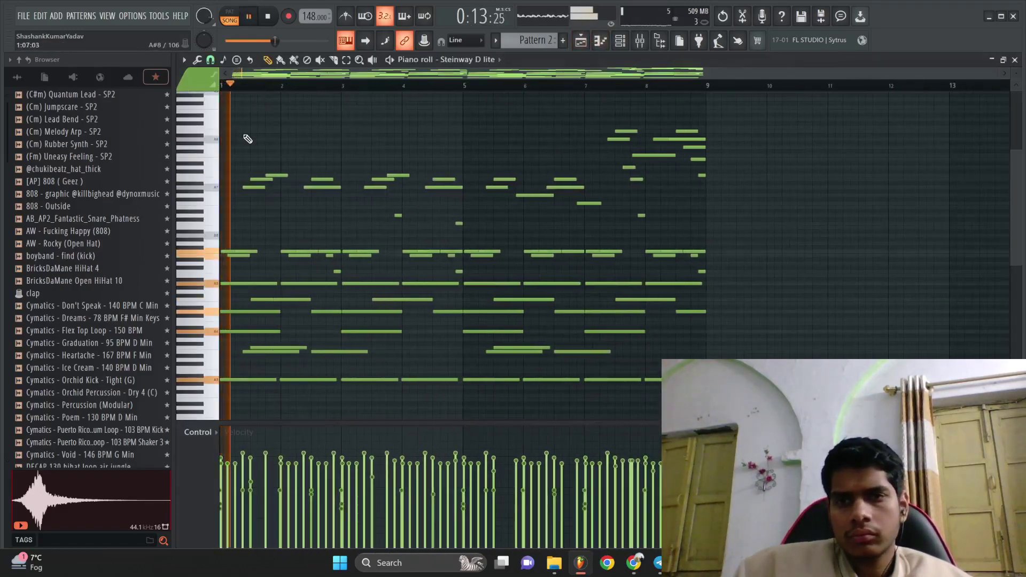
{"action": "scroll", "coordinate": [248, 139], "scroll_direction": "up", "scroll_amount": 2}
{"action": "scroll", "coordinate": [248, 140], "scroll_direction": "up", "scroll_amount": 3}
{"action": "scroll", "coordinate": [266, 163], "scroll_direction": "down", "scroll_amount": 2}
{"action": "scroll", "coordinate": [317, 190], "scroll_direction": "up", "scroll_amount": 3}
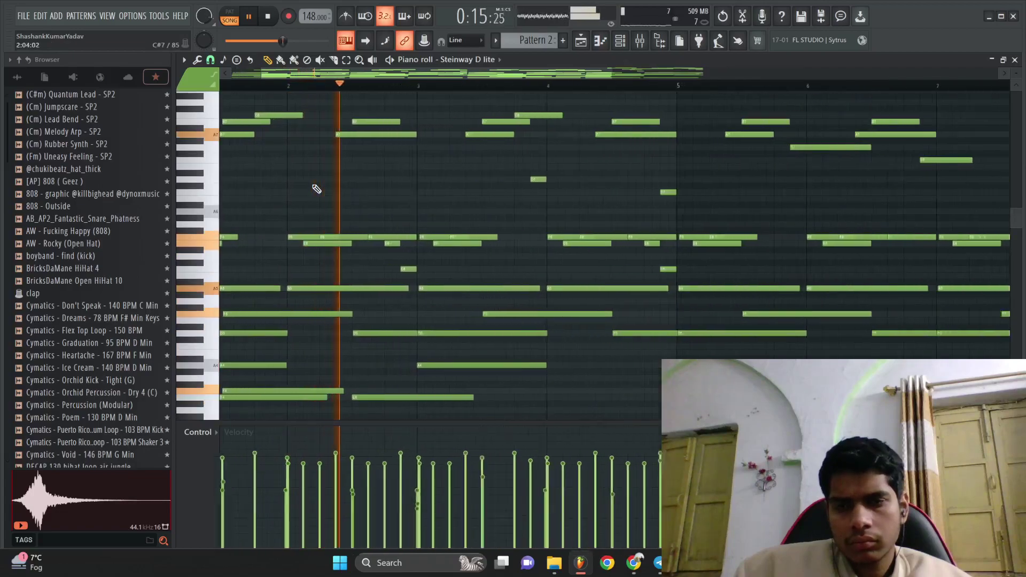
{"action": "scroll", "coordinate": [337, 182], "scroll_direction": "down", "scroll_amount": 2}
{"action": "scroll", "coordinate": [352, 176], "scroll_direction": "down", "scroll_amount": 6}
{"action": "scroll", "coordinate": [366, 206], "scroll_direction": "up", "scroll_amount": 4}
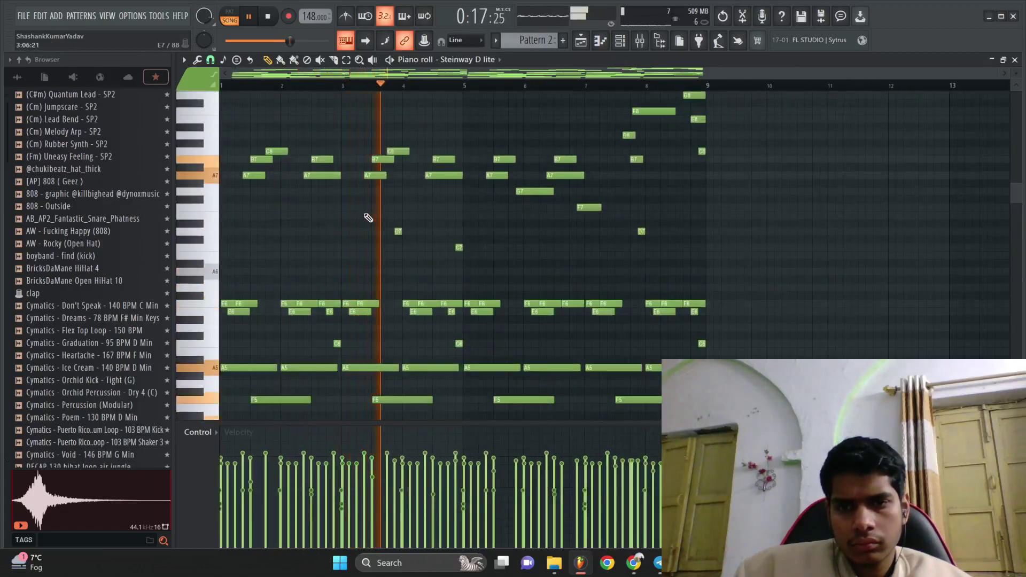
{"action": "scroll", "coordinate": [410, 213], "scroll_direction": "down", "scroll_amount": 3}
{"action": "scroll", "coordinate": [412, 213], "scroll_direction": "up", "scroll_amount": 1}
{"action": "scroll", "coordinate": [492, 222], "scroll_direction": "up", "scroll_amount": 3}
{"action": "scroll", "coordinate": [526, 222], "scroll_direction": "up", "scroll_amount": 2}
{"action": "scroll", "coordinate": [556, 220], "scroll_direction": "down", "scroll_amount": 6}
{"action": "scroll", "coordinate": [593, 222], "scroll_direction": "down", "scroll_amount": 3}
{"action": "scroll", "coordinate": [600, 223], "scroll_direction": "up", "scroll_amount": 2}
{"action": "scroll", "coordinate": [599, 223], "scroll_direction": "up", "scroll_amount": 4}
{"action": "scroll", "coordinate": [604, 203], "scroll_direction": "down", "scroll_amount": 3}
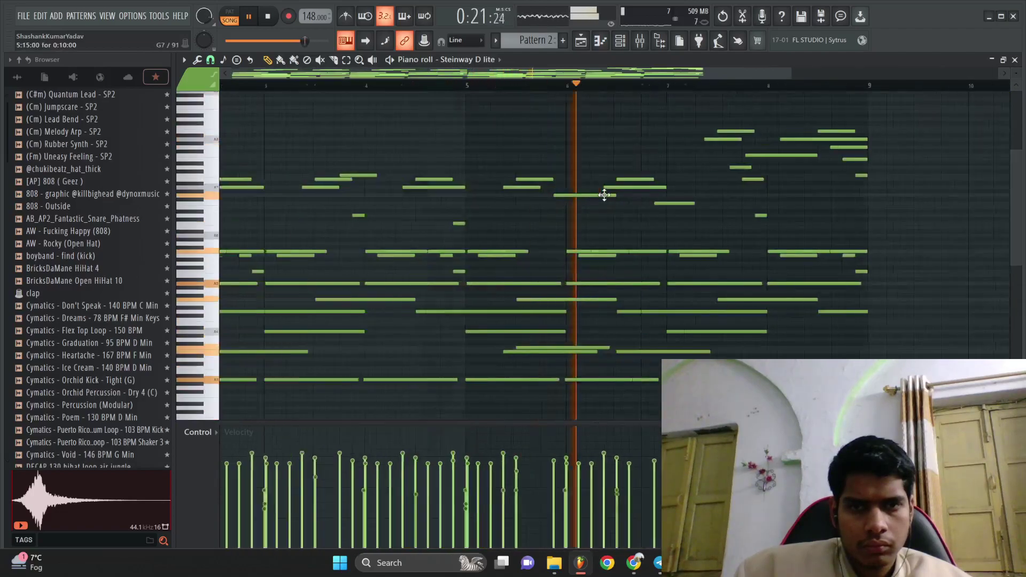
{"action": "scroll", "coordinate": [612, 201], "scroll_direction": "down", "scroll_amount": 3}
{"action": "scroll", "coordinate": [642, 208], "scroll_direction": "up", "scroll_amount": 3}
{"action": "scroll", "coordinate": [649, 210], "scroll_direction": "down", "scroll_amount": 3}
{"action": "scroll", "coordinate": [735, 230], "scroll_direction": "down", "scroll_amount": 2}
{"action": "scroll", "coordinate": [730, 234], "scroll_direction": "up", "scroll_amount": 4}
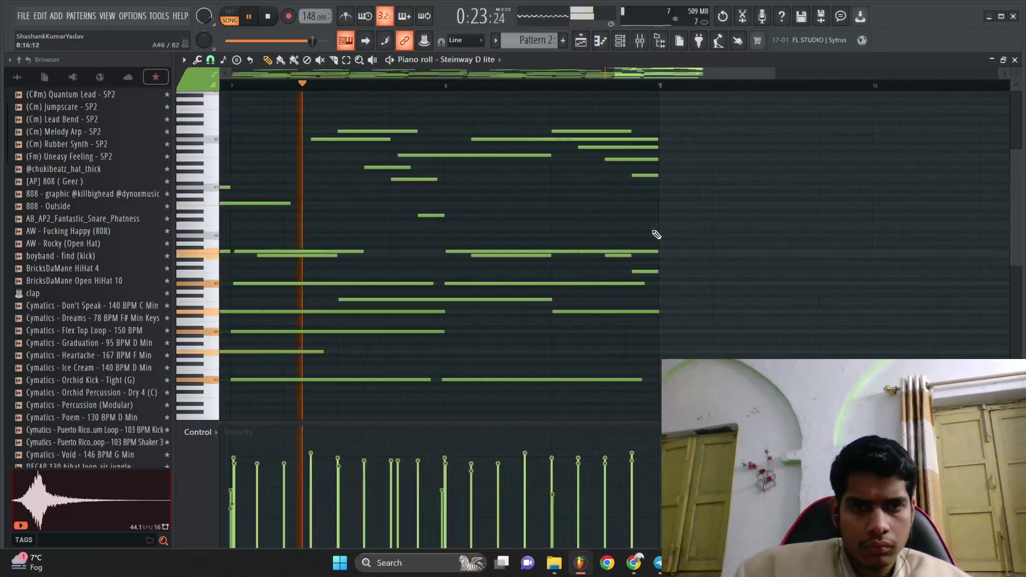
{"action": "scroll", "coordinate": [660, 234], "scroll_direction": "up", "scroll_amount": 4}
{"action": "scroll", "coordinate": [555, 218], "scroll_direction": "down", "scroll_amount": 5}
{"action": "scroll", "coordinate": [620, 217], "scroll_direction": "up", "scroll_amount": 4}
{"action": "scroll", "coordinate": [645, 214], "scroll_direction": "down", "scroll_amount": 4}
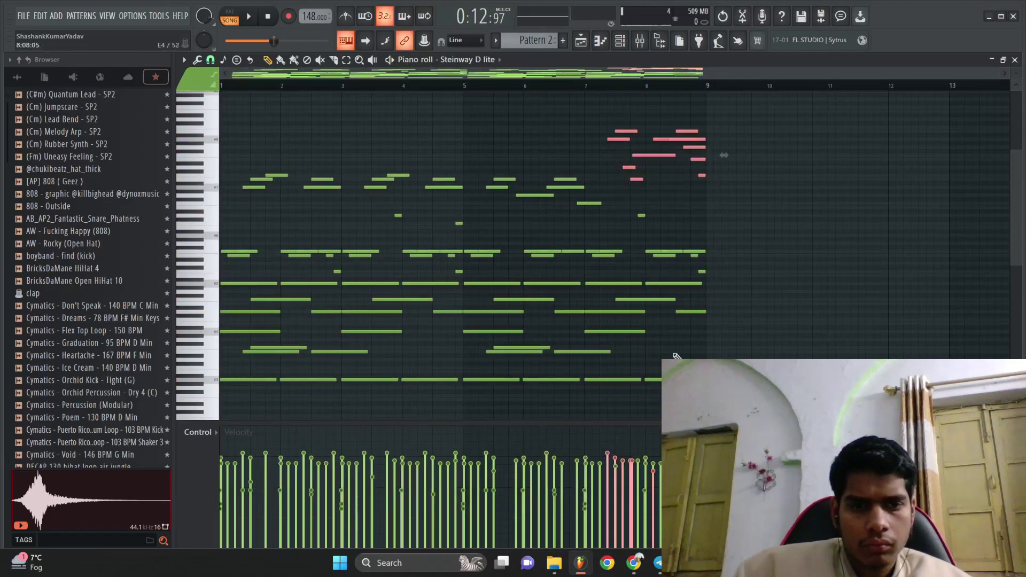
Briefly start and stop playback of Pattern 2, and switch to OBS.
{"action": "scroll", "coordinate": [691, 221], "scroll_direction": "up", "scroll_amount": 1}
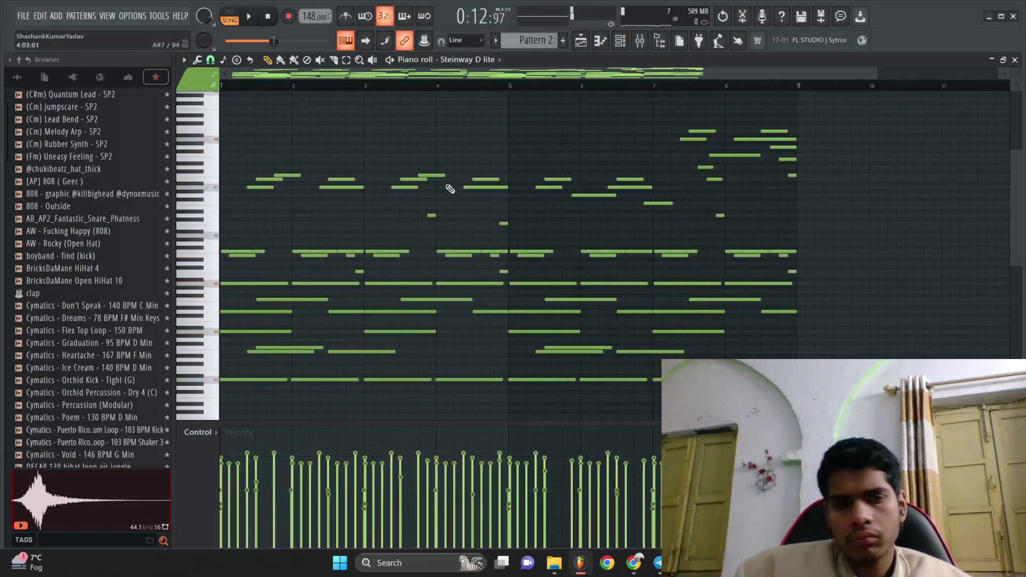
{"action": "key", "text": "space"}
{"action": "scroll", "coordinate": [469, 175], "scroll_direction": "up", "scroll_amount": 1}
{"action": "scroll", "coordinate": [470, 176], "scroll_direction": "down", "scroll_amount": 1}
{"action": "key", "text": "space"}
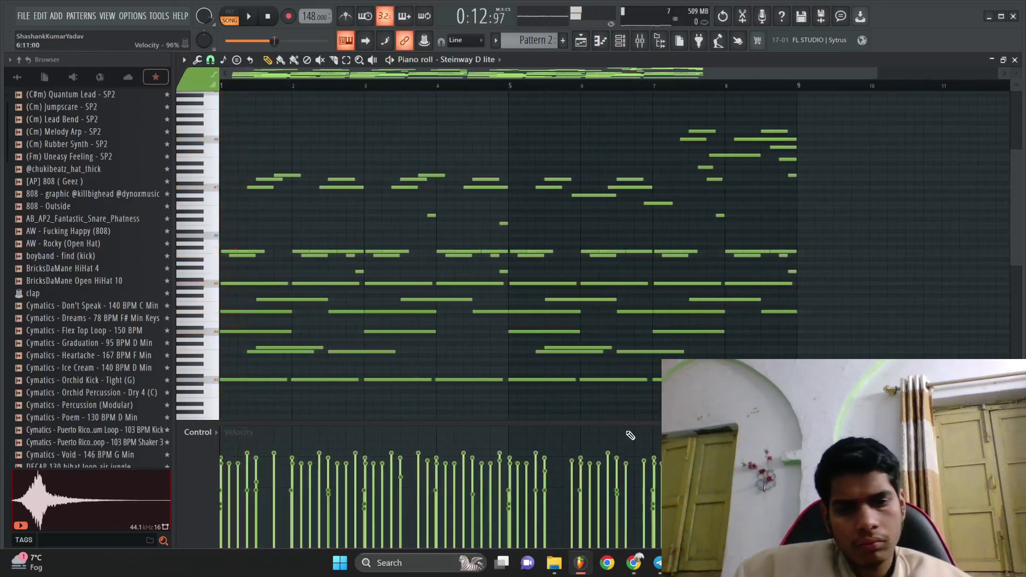
{"action": "key", "text": "alt+Tab"}
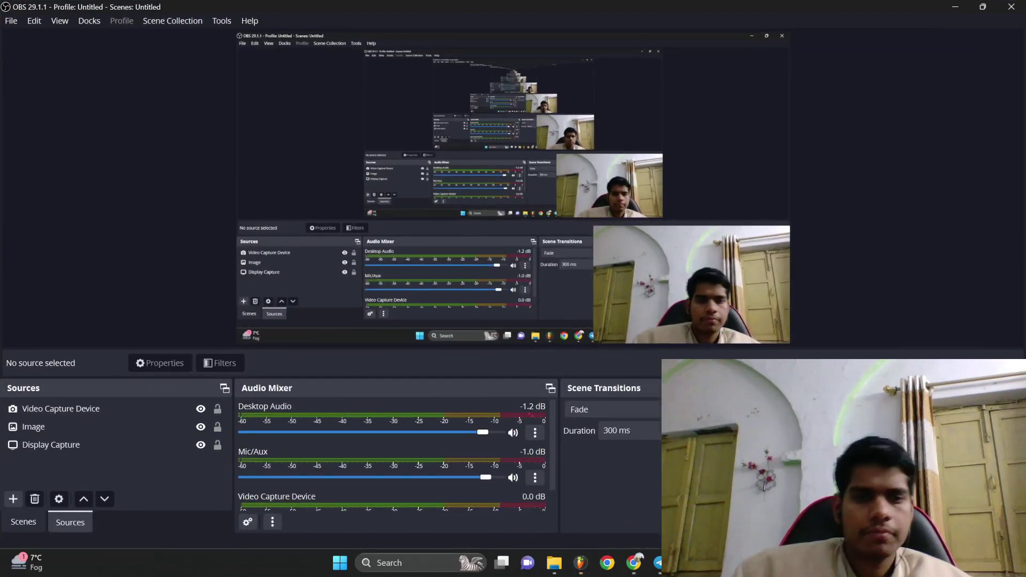